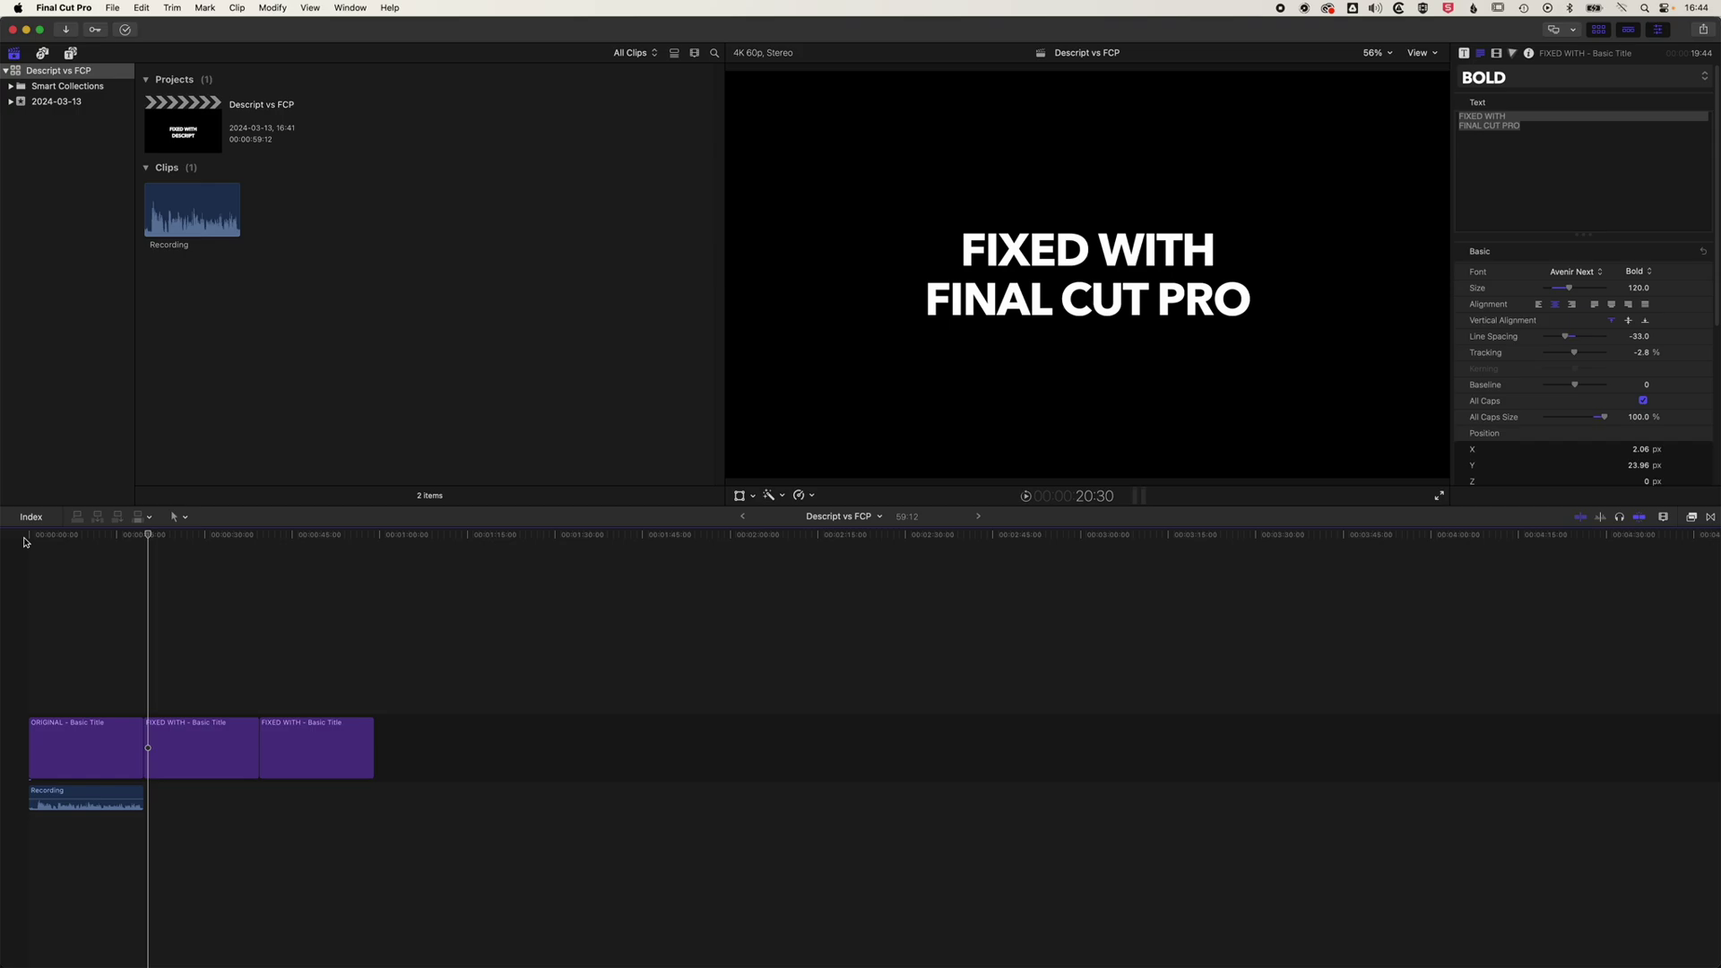
Step: Option-drag a copy of the Recording clip under the second title, then enlarge and zoom the timeline
{"action": "left_click", "coordinate": [94, 792]}
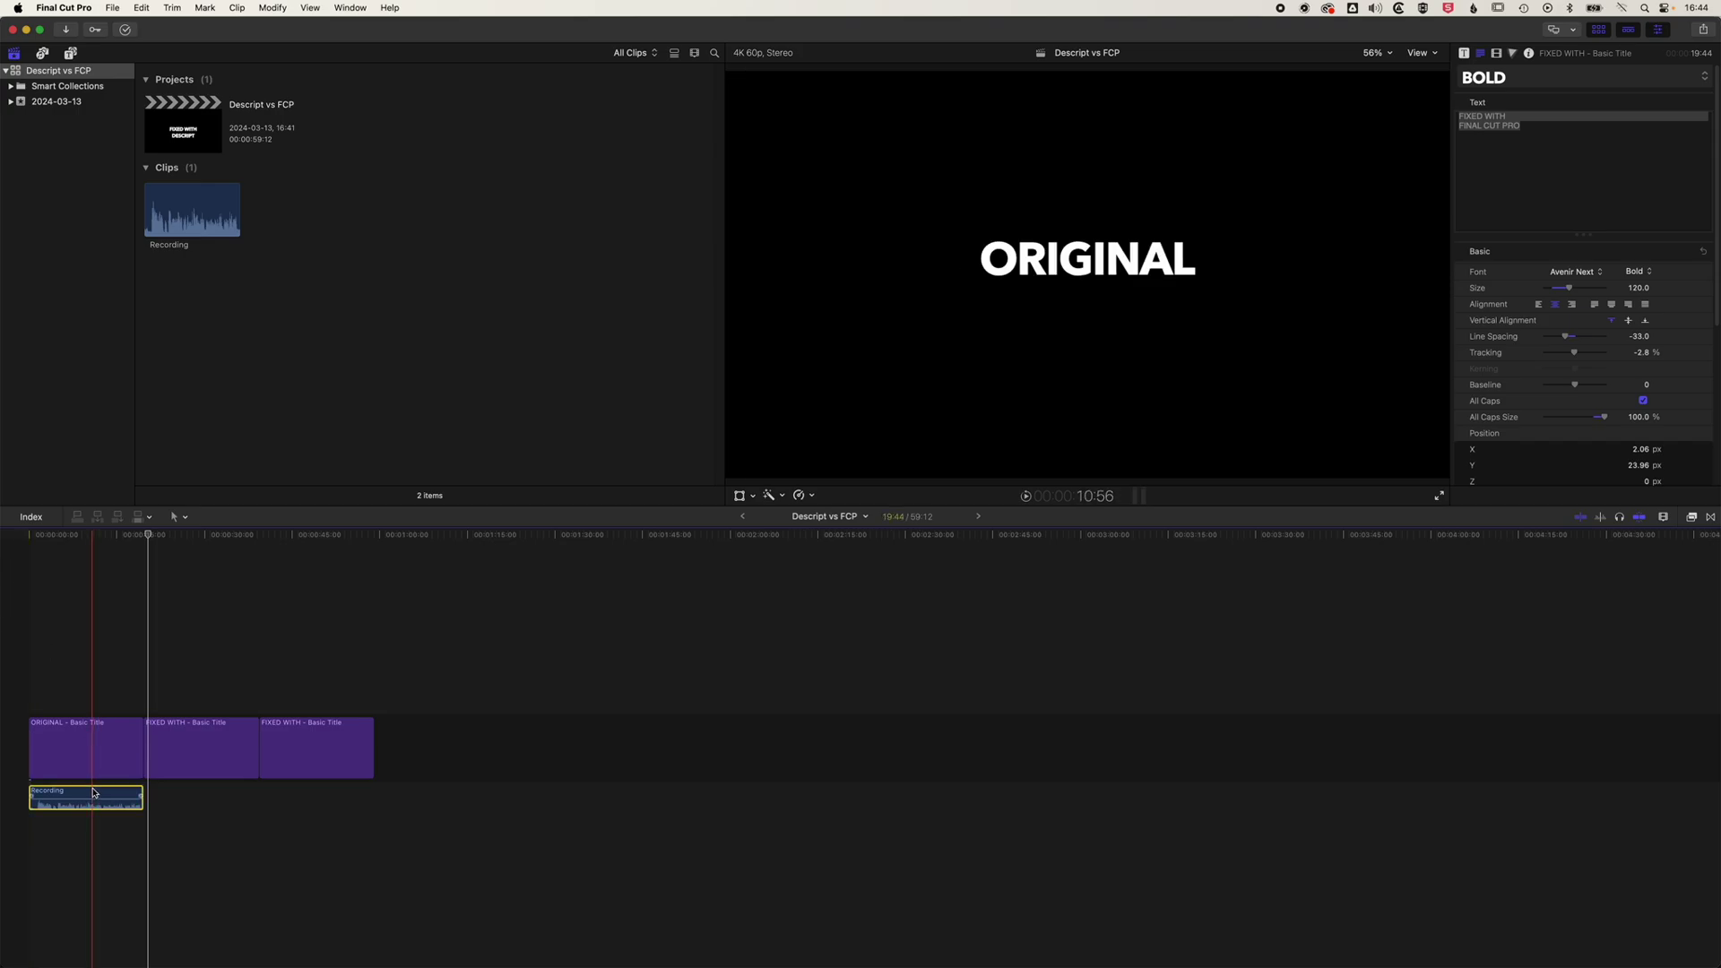
{"action": "left_click_drag", "start_coordinate": [87, 795], "coordinate": [255, 798]}
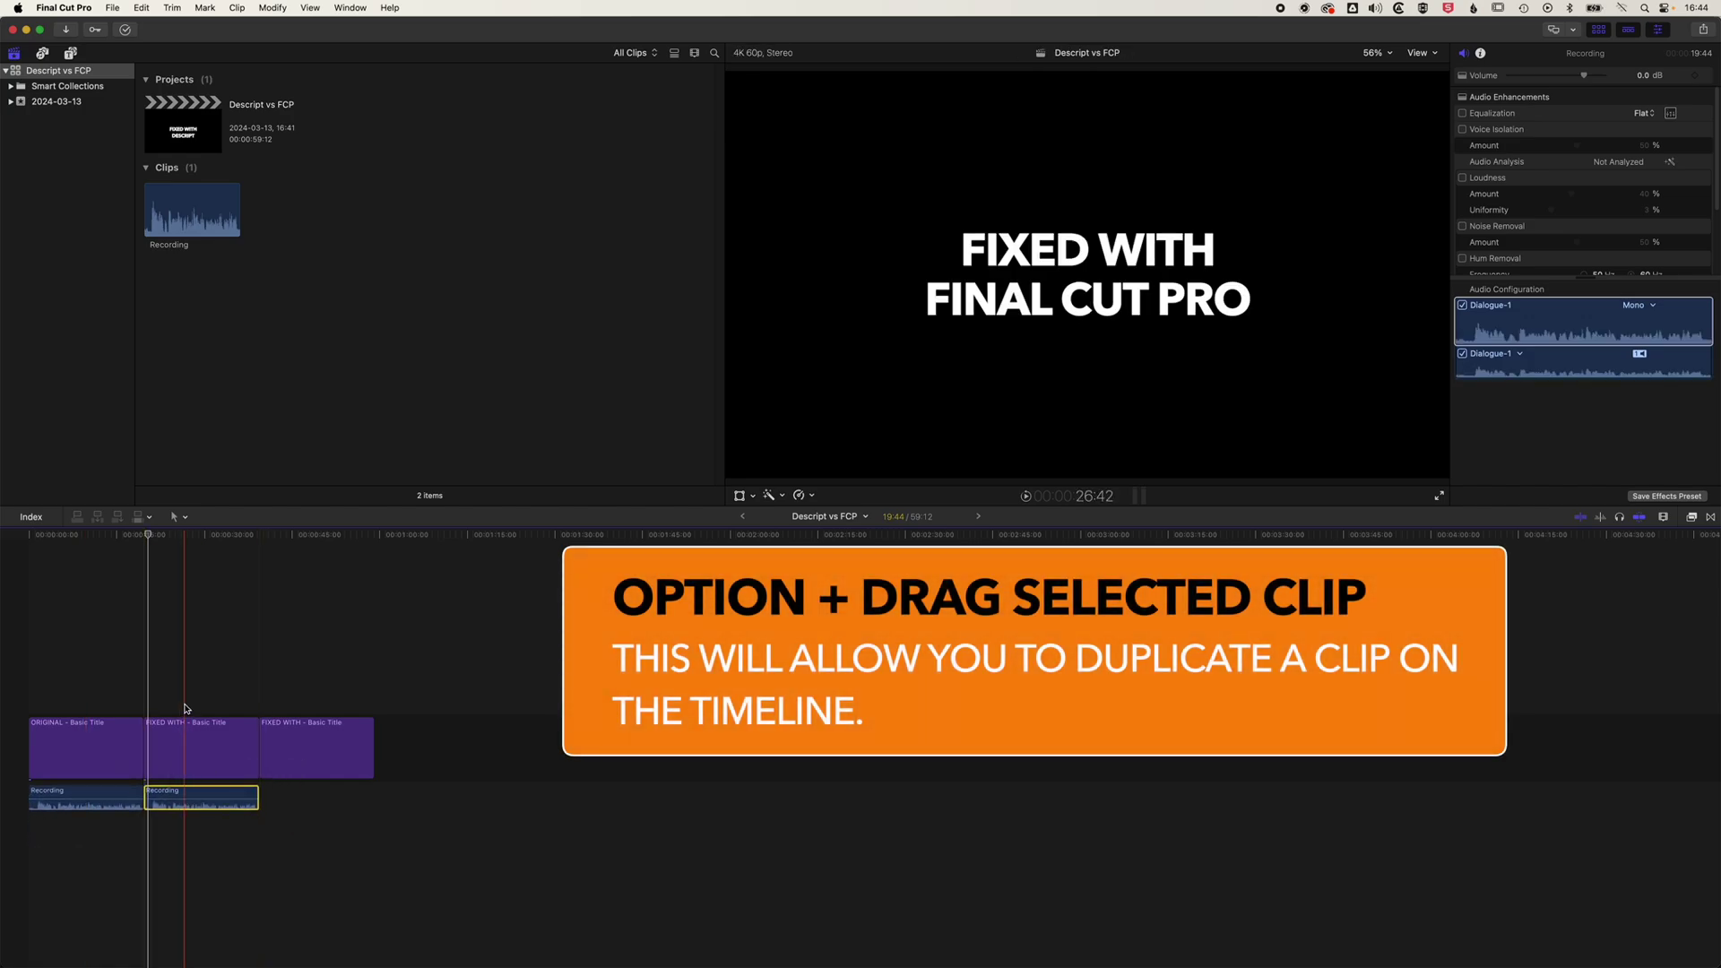
{"action": "left_click", "coordinate": [200, 549]}
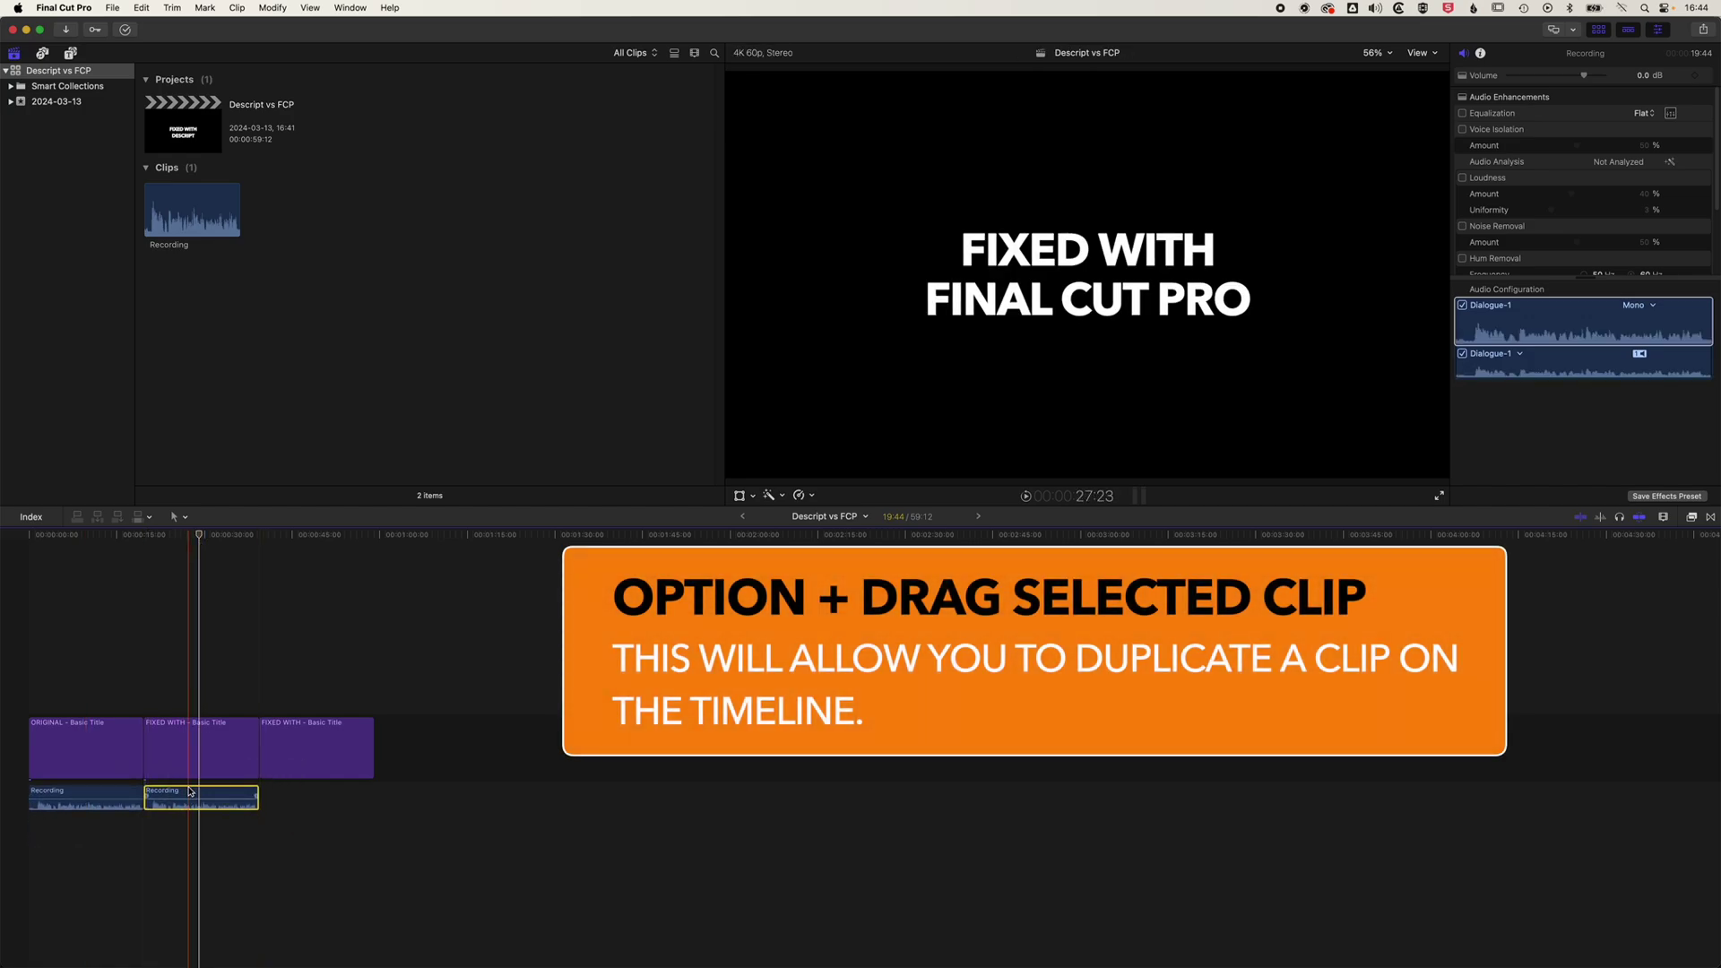
{"action": "key", "text": "shift+super+equal"}
{"action": "key", "text": "shift+super+equal"}
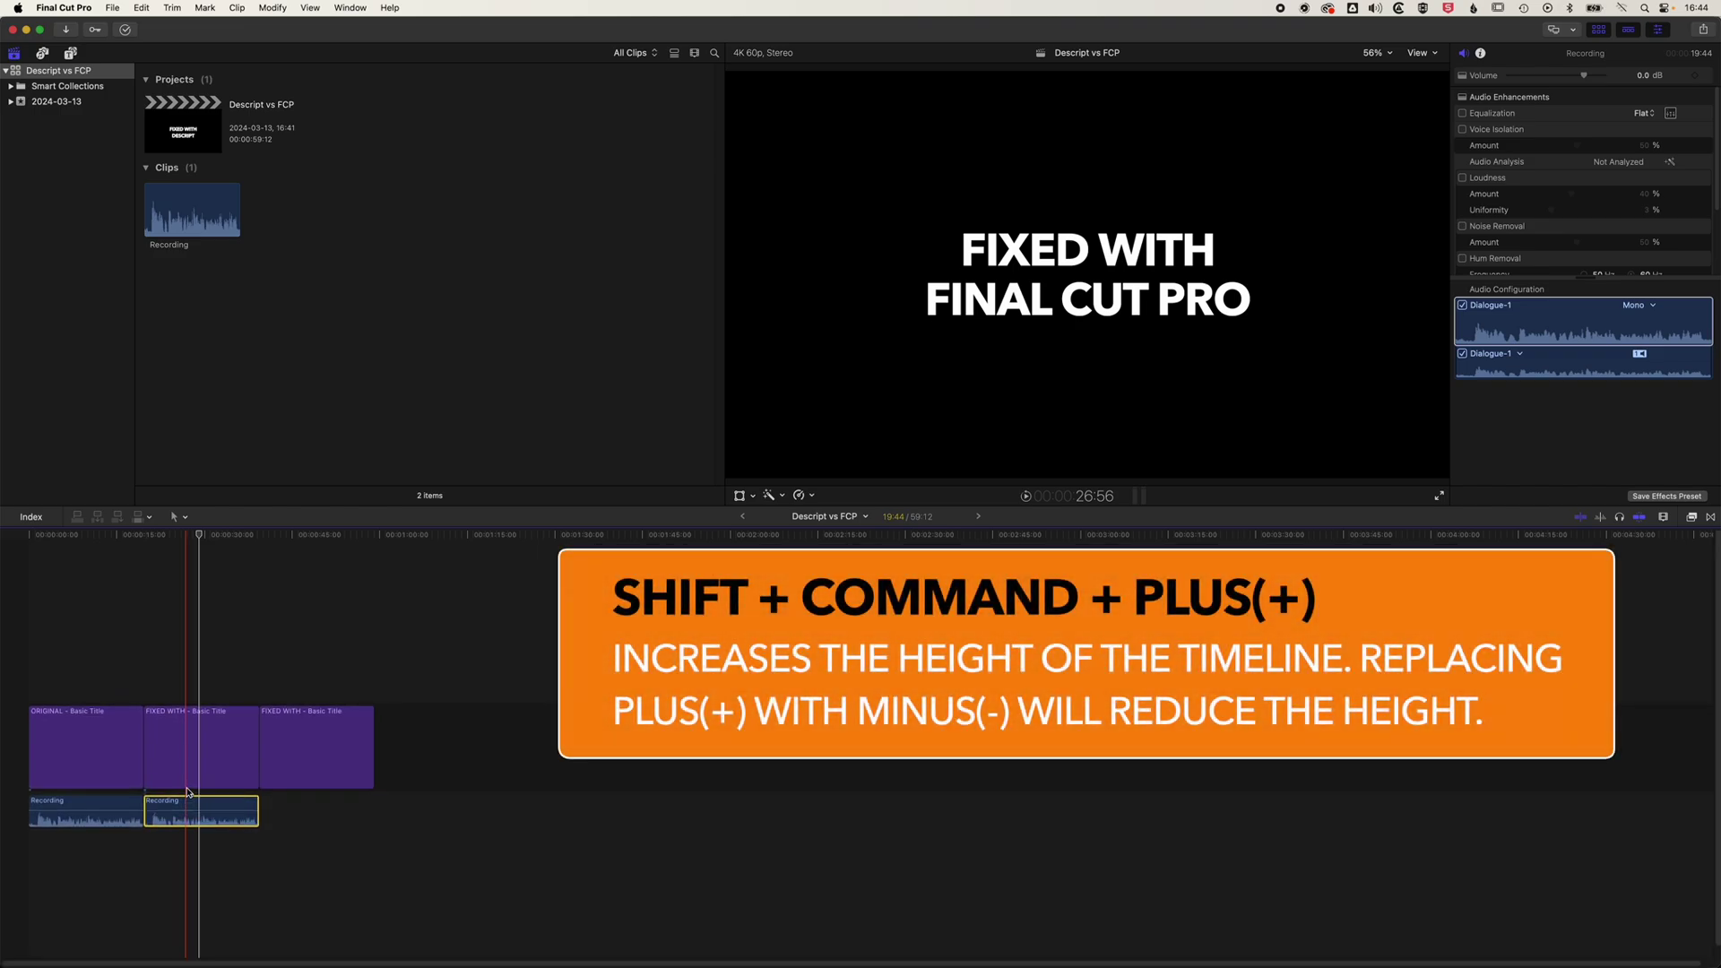
{"action": "key", "text": "super+equal"}
{"action": "key", "text": "super+equal"}
{"action": "key", "text": "super+equal"}
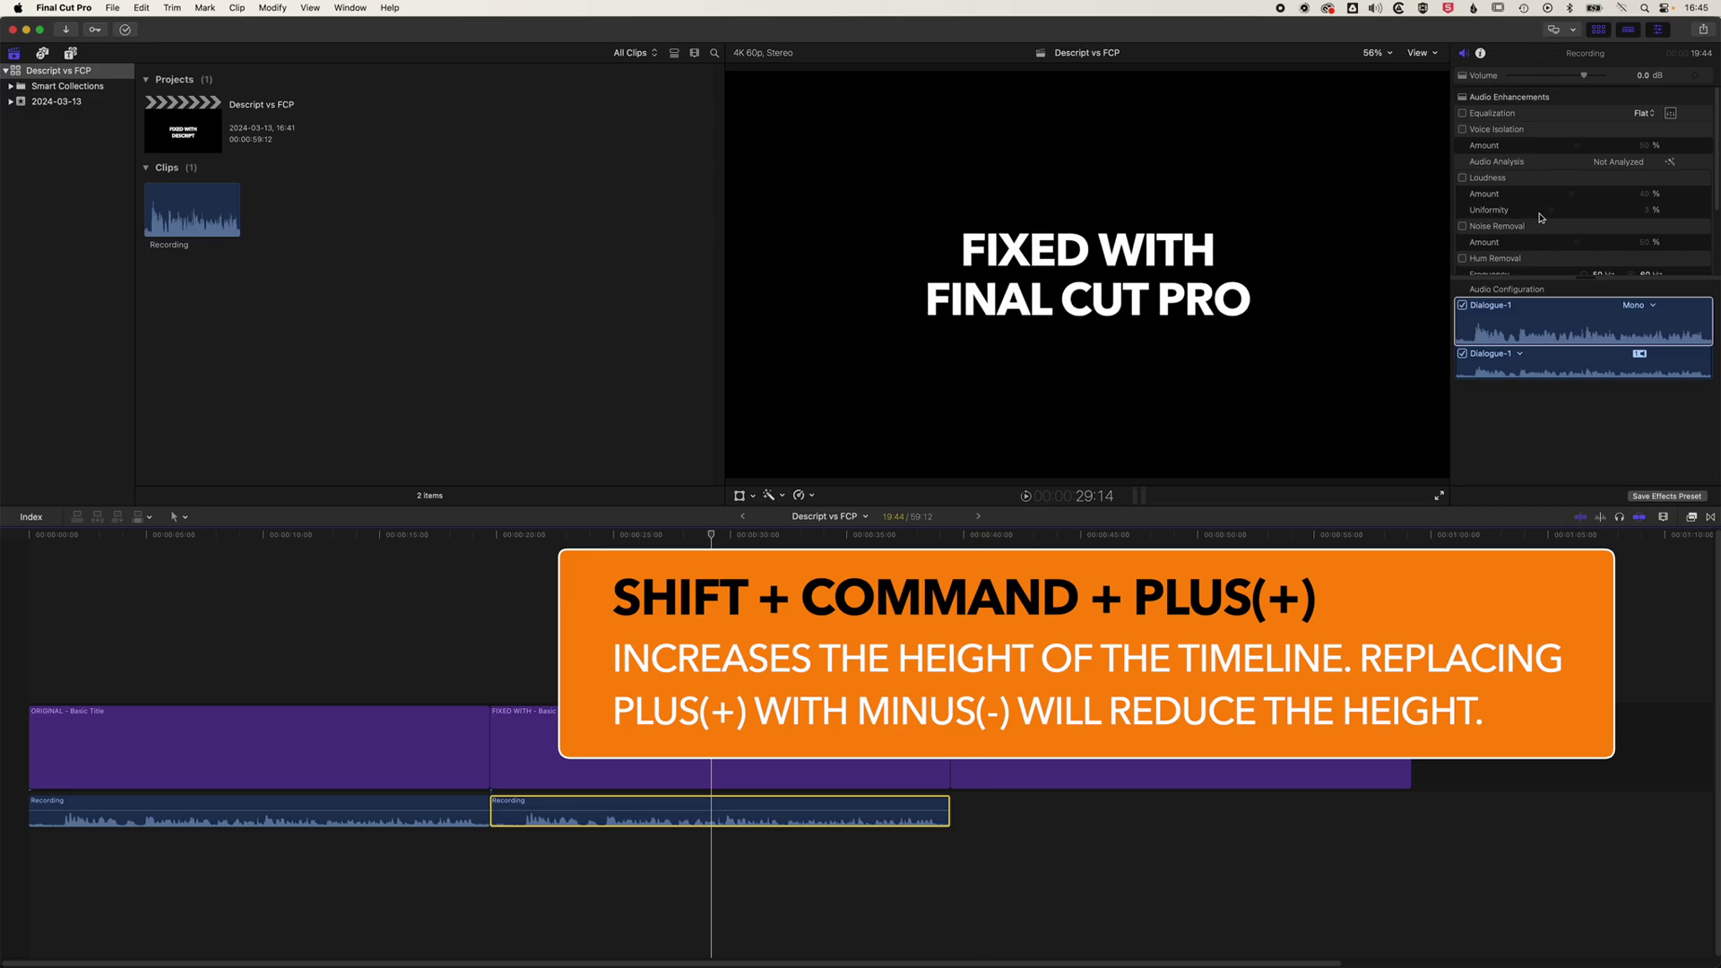
Step: Open the window layout options and close them without choosing anything
{"action": "left_click", "coordinate": [352, 7]}
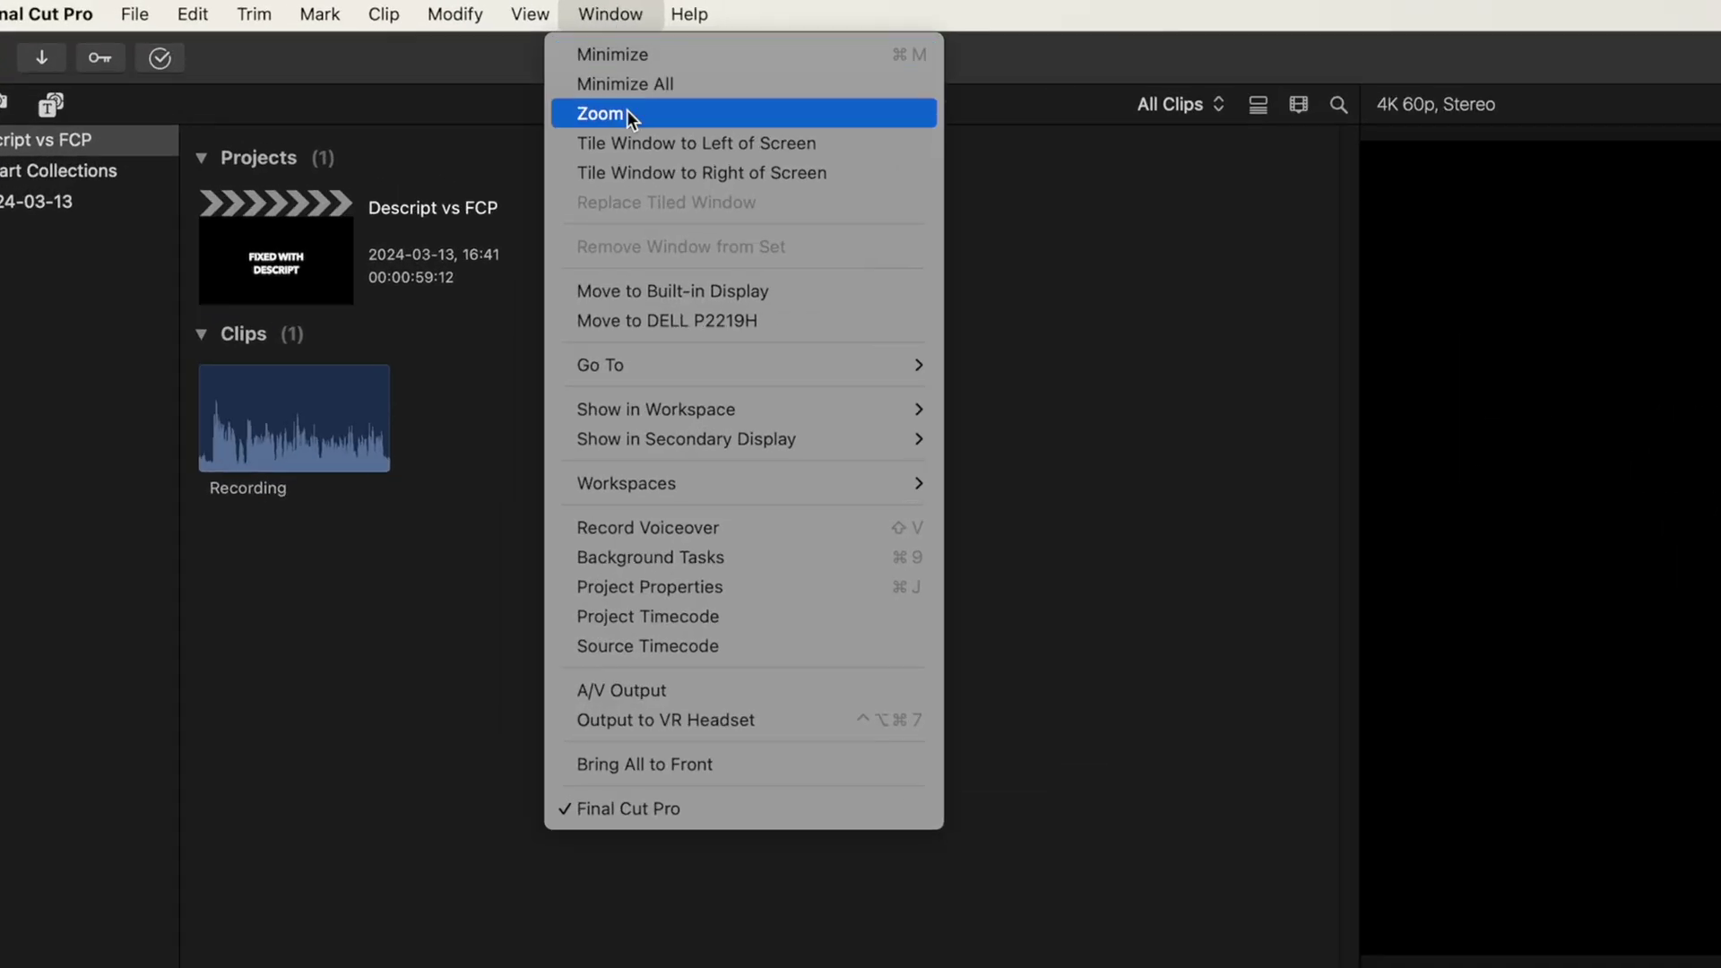
{"action": "mouse_move", "coordinate": [675, 412]}
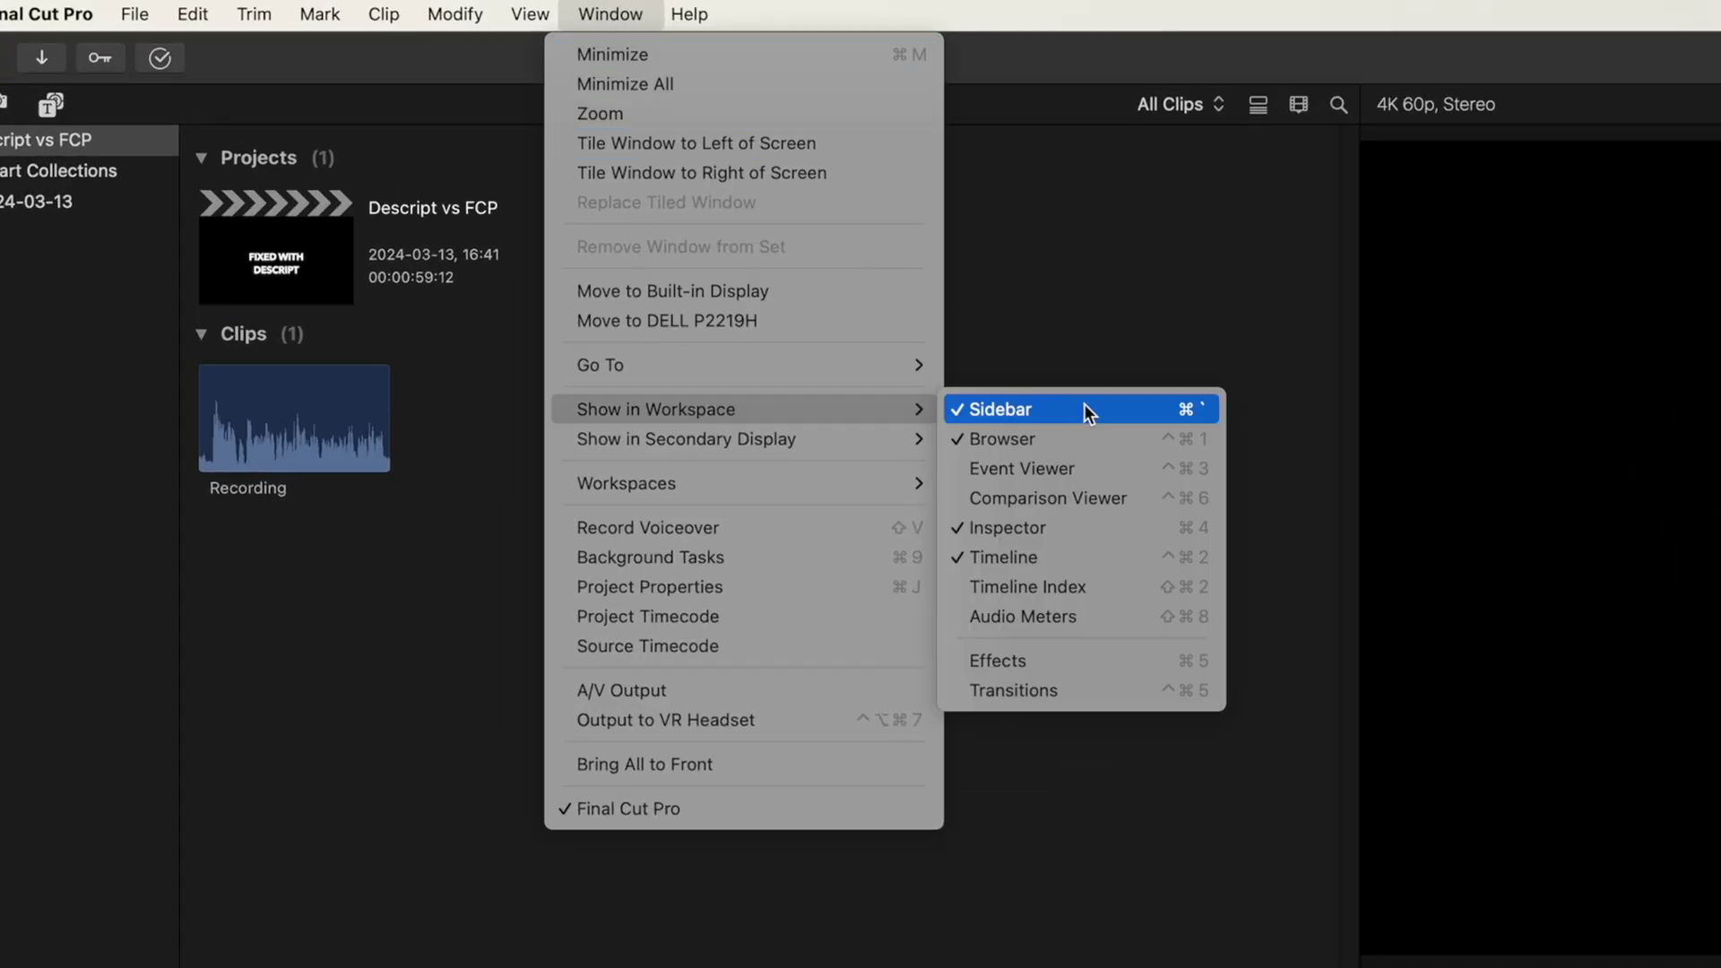
{"action": "left_click", "coordinate": [1241, 761]}
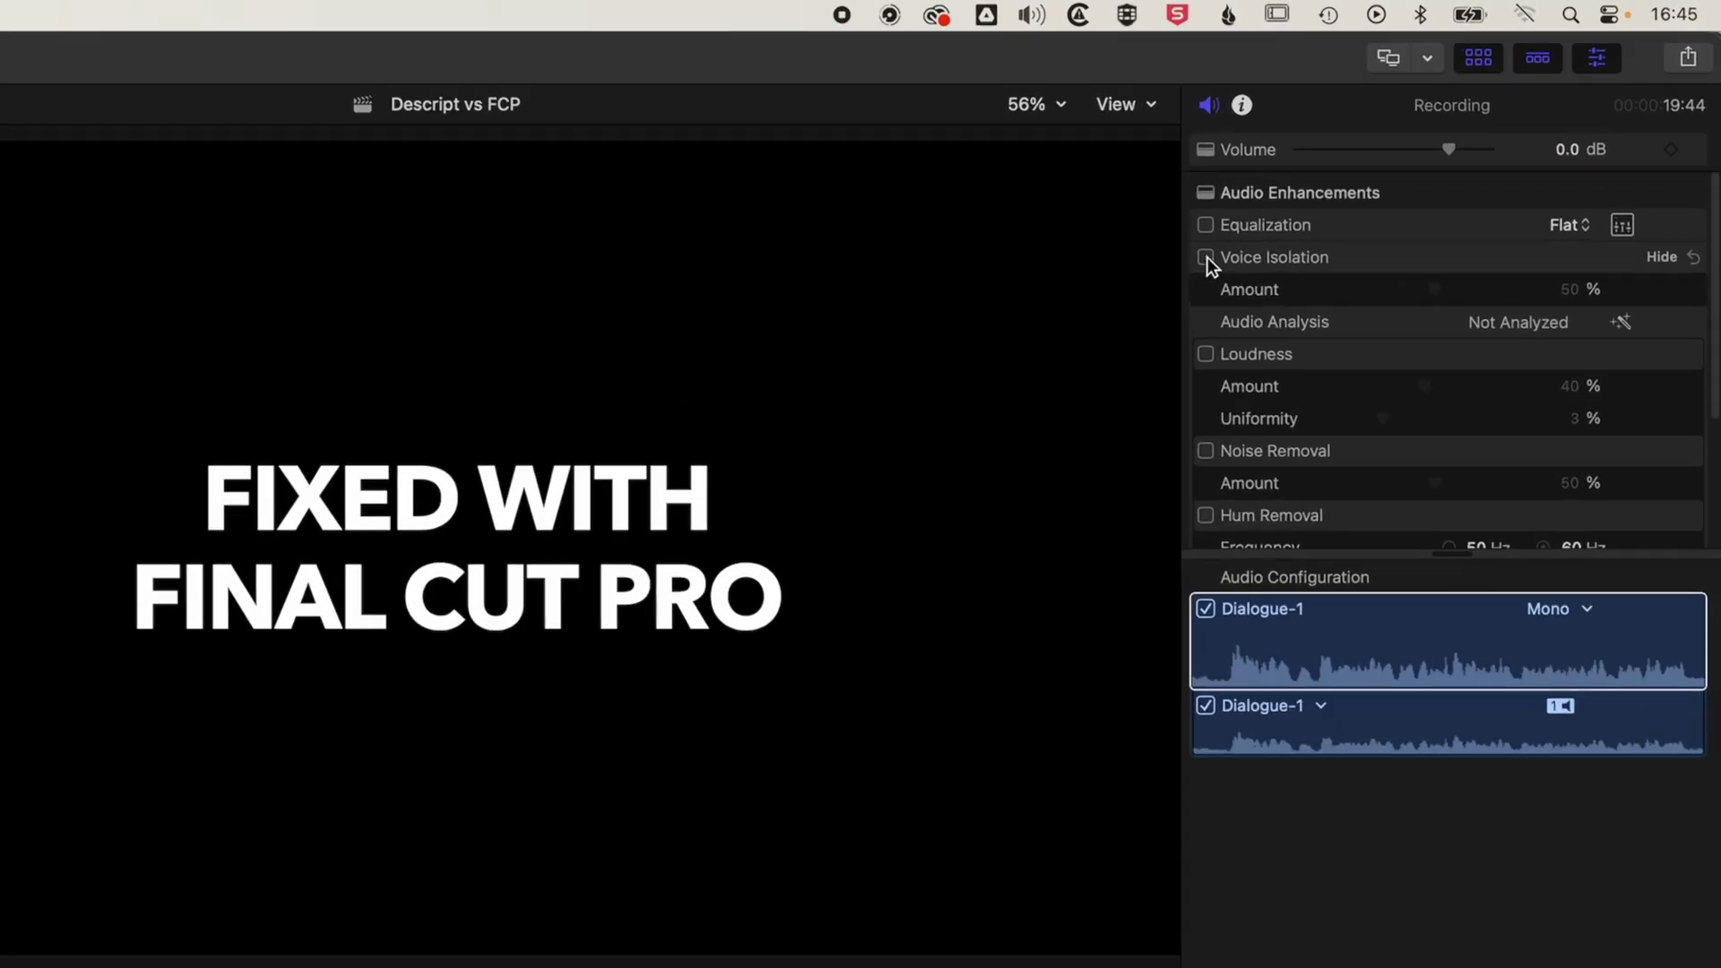
Step: Enable Voice Isolation and Noise Removal at 50% on the copied clip, then play it back
{"action": "left_click", "coordinate": [1442, 140]}
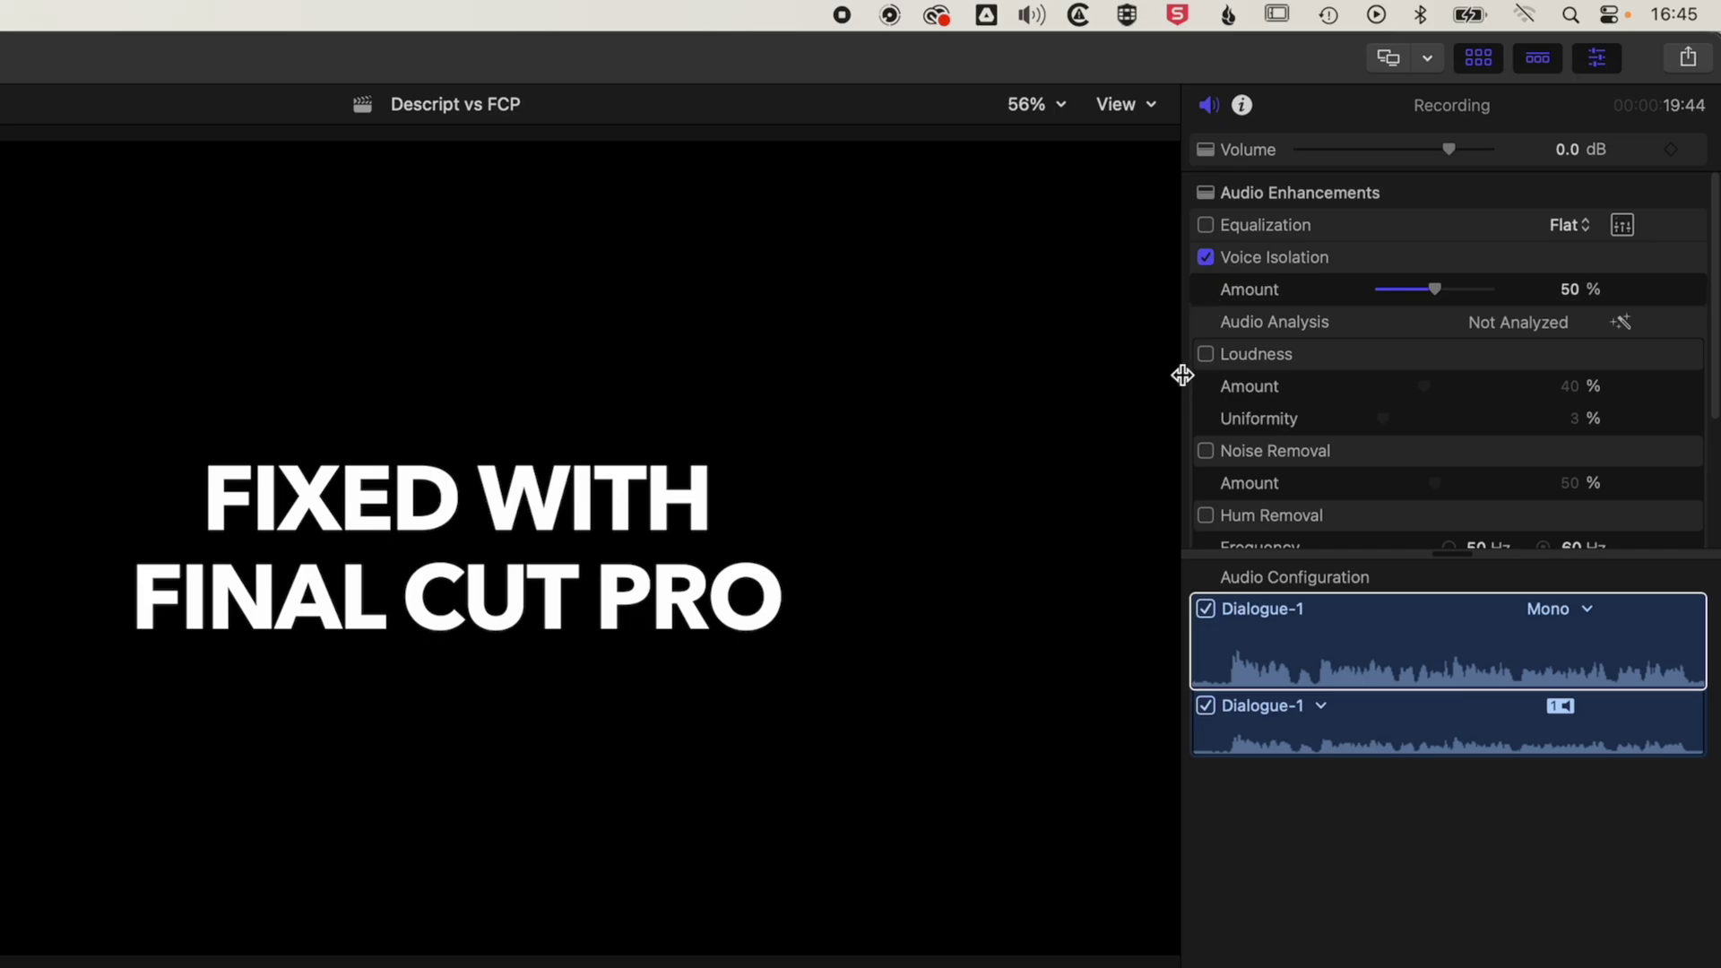
{"action": "left_click", "coordinate": [1206, 451]}
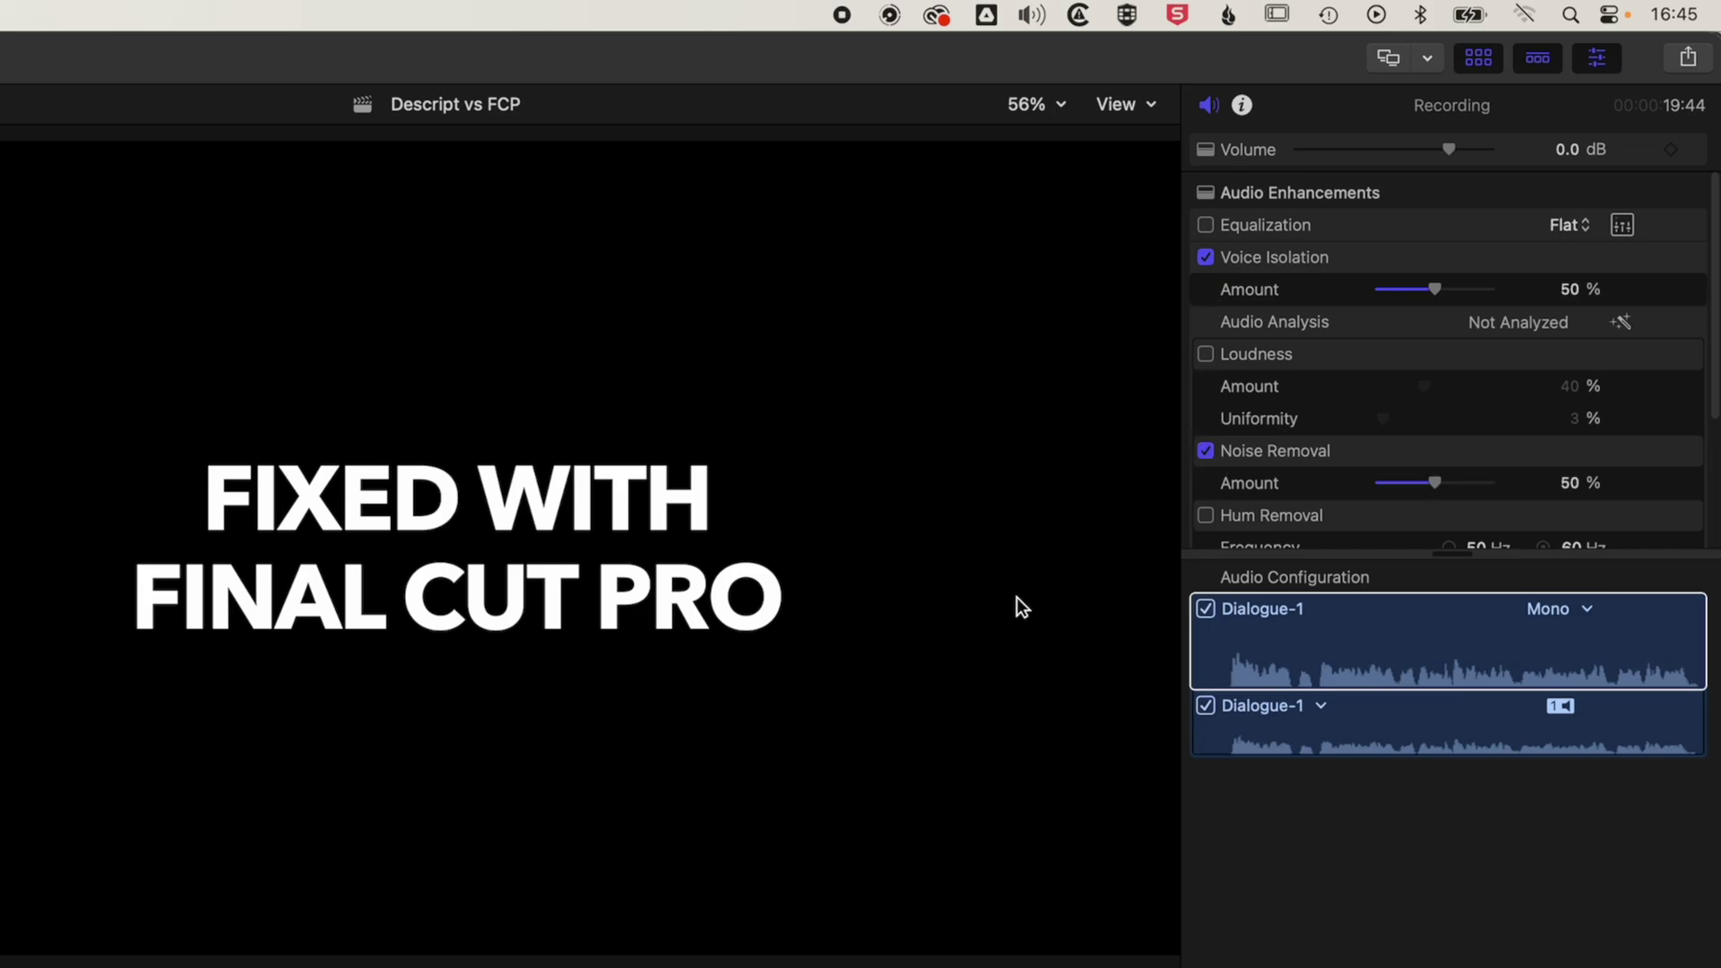
{"action": "key", "text": "space"}
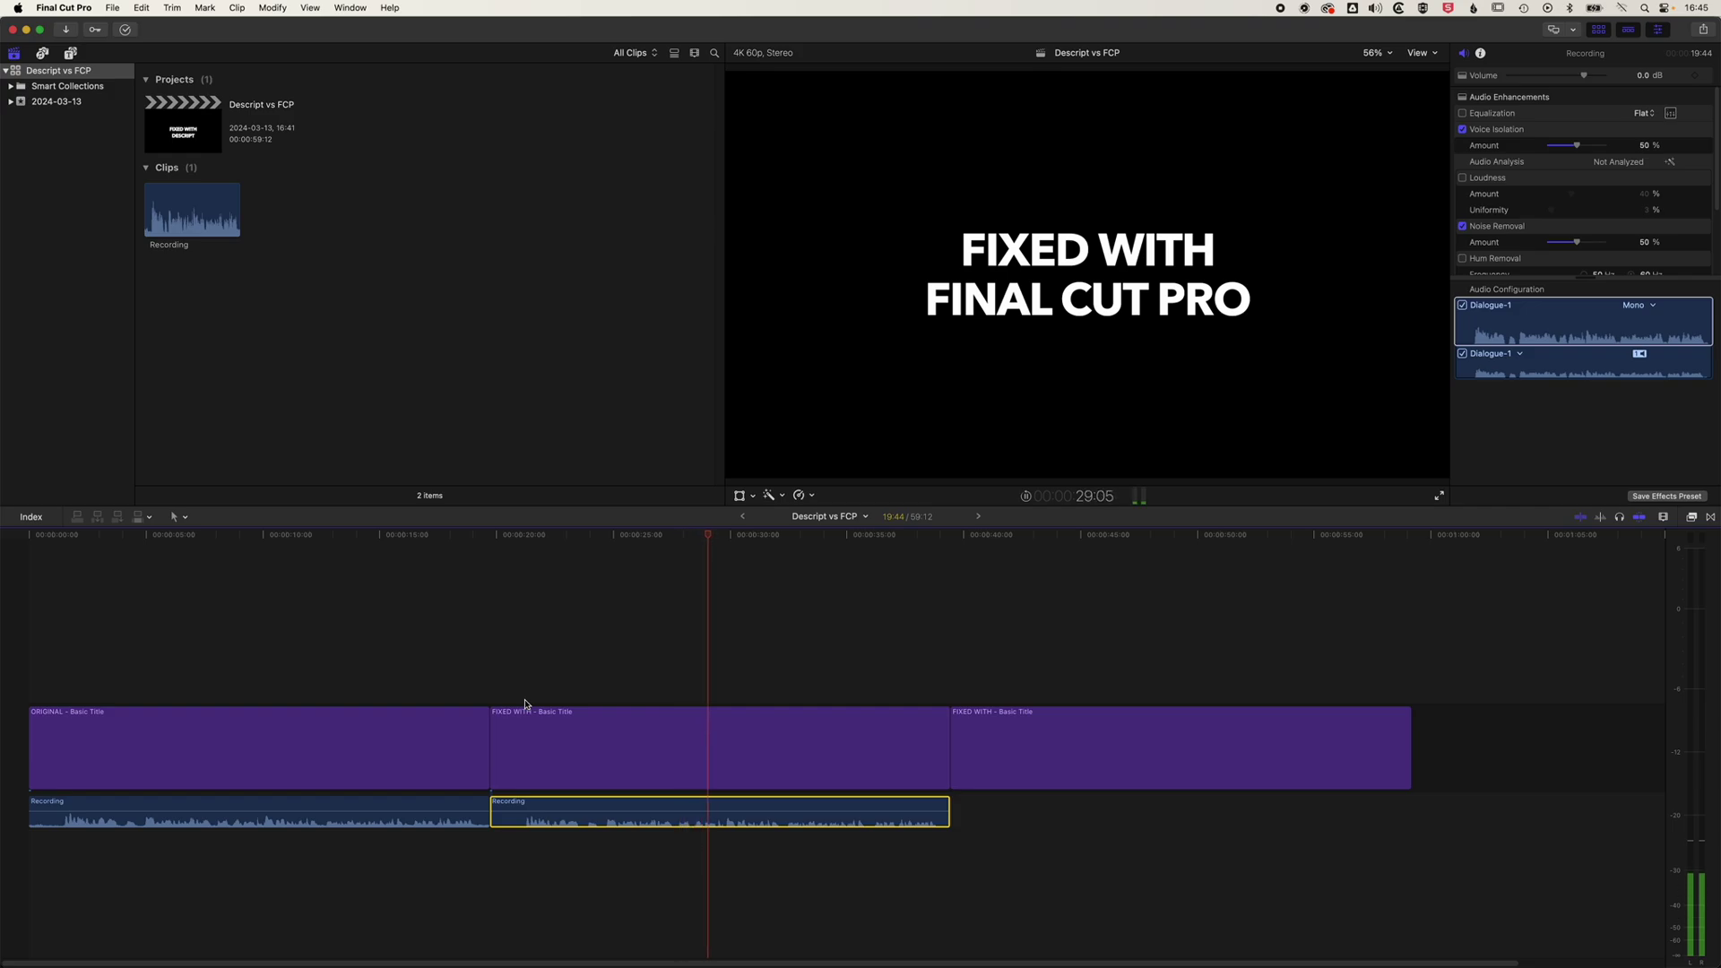
Step: Stop playback and move the playhead through the voice-isolated copy to review it
{"action": "key", "text": "super+z"}
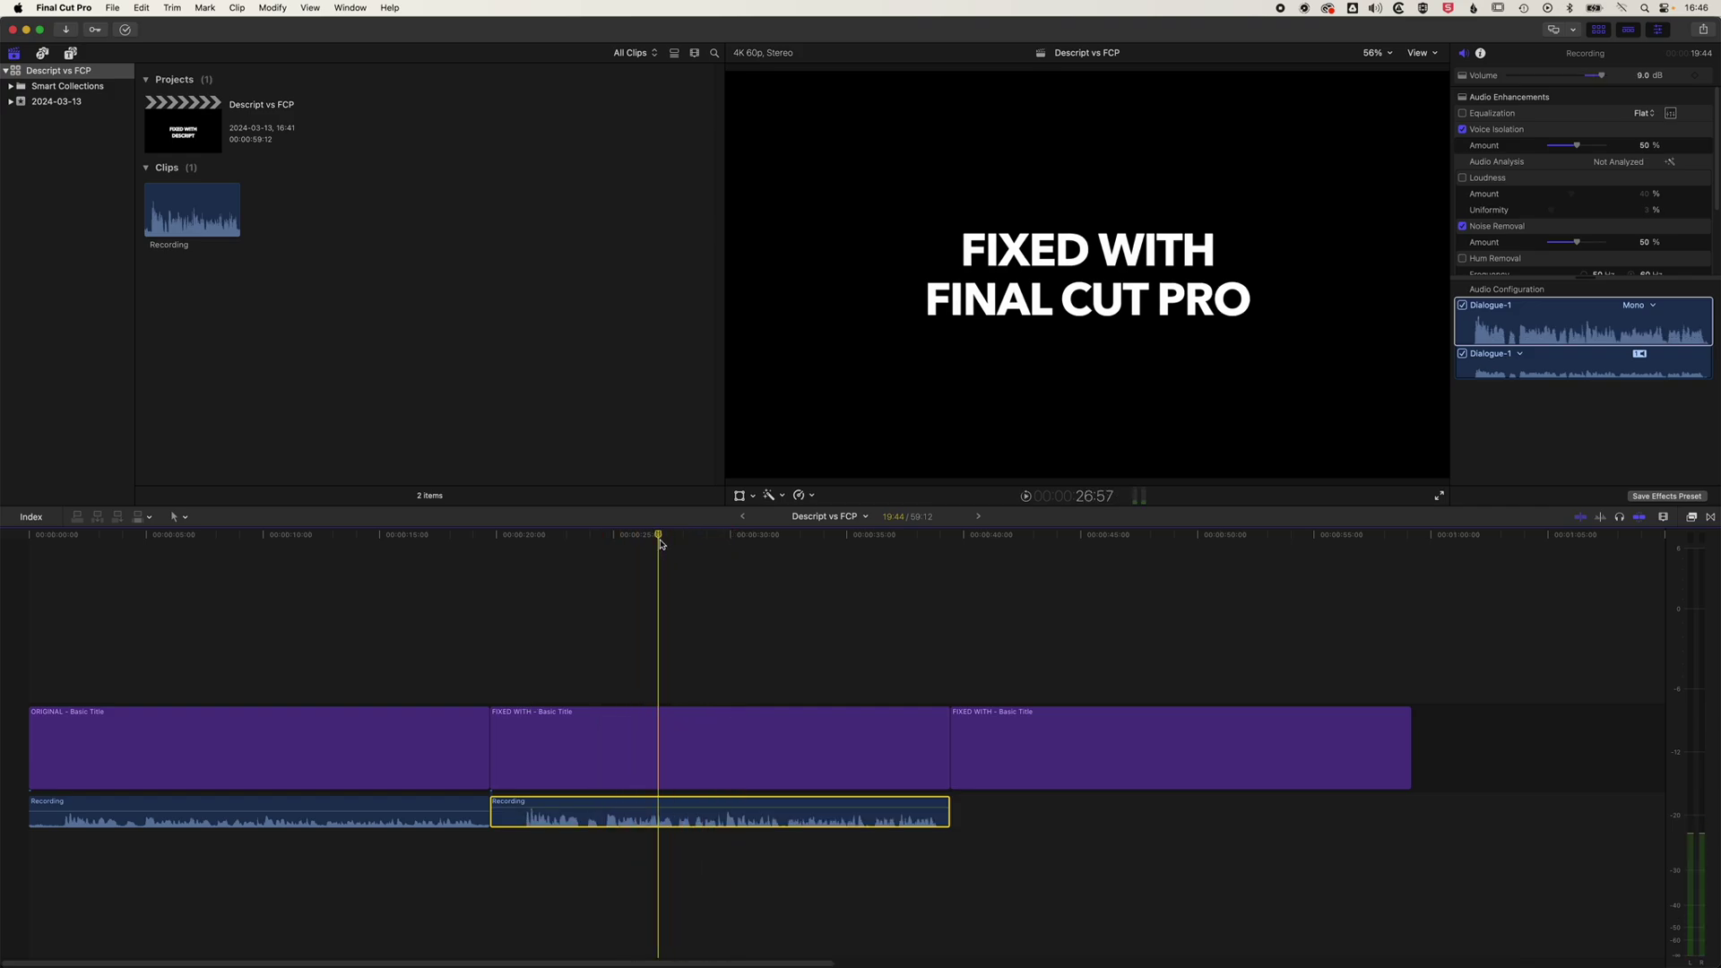
{"action": "left_click", "coordinate": [902, 574]}
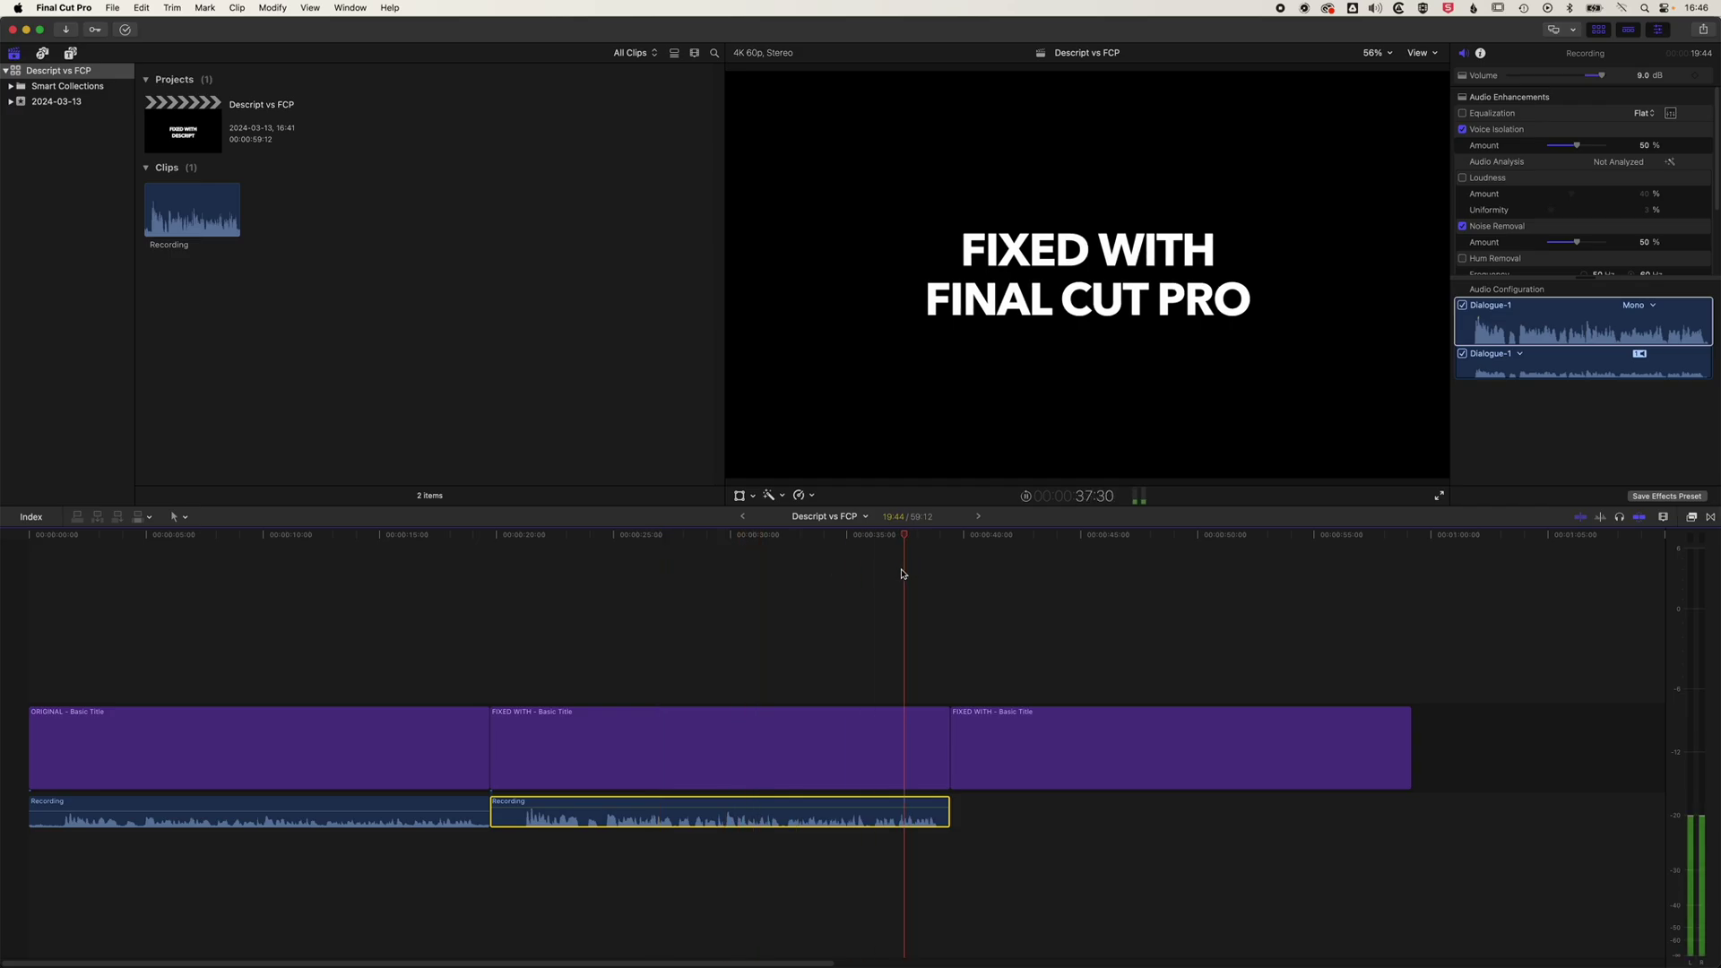
{"action": "left_click", "coordinate": [672, 574]}
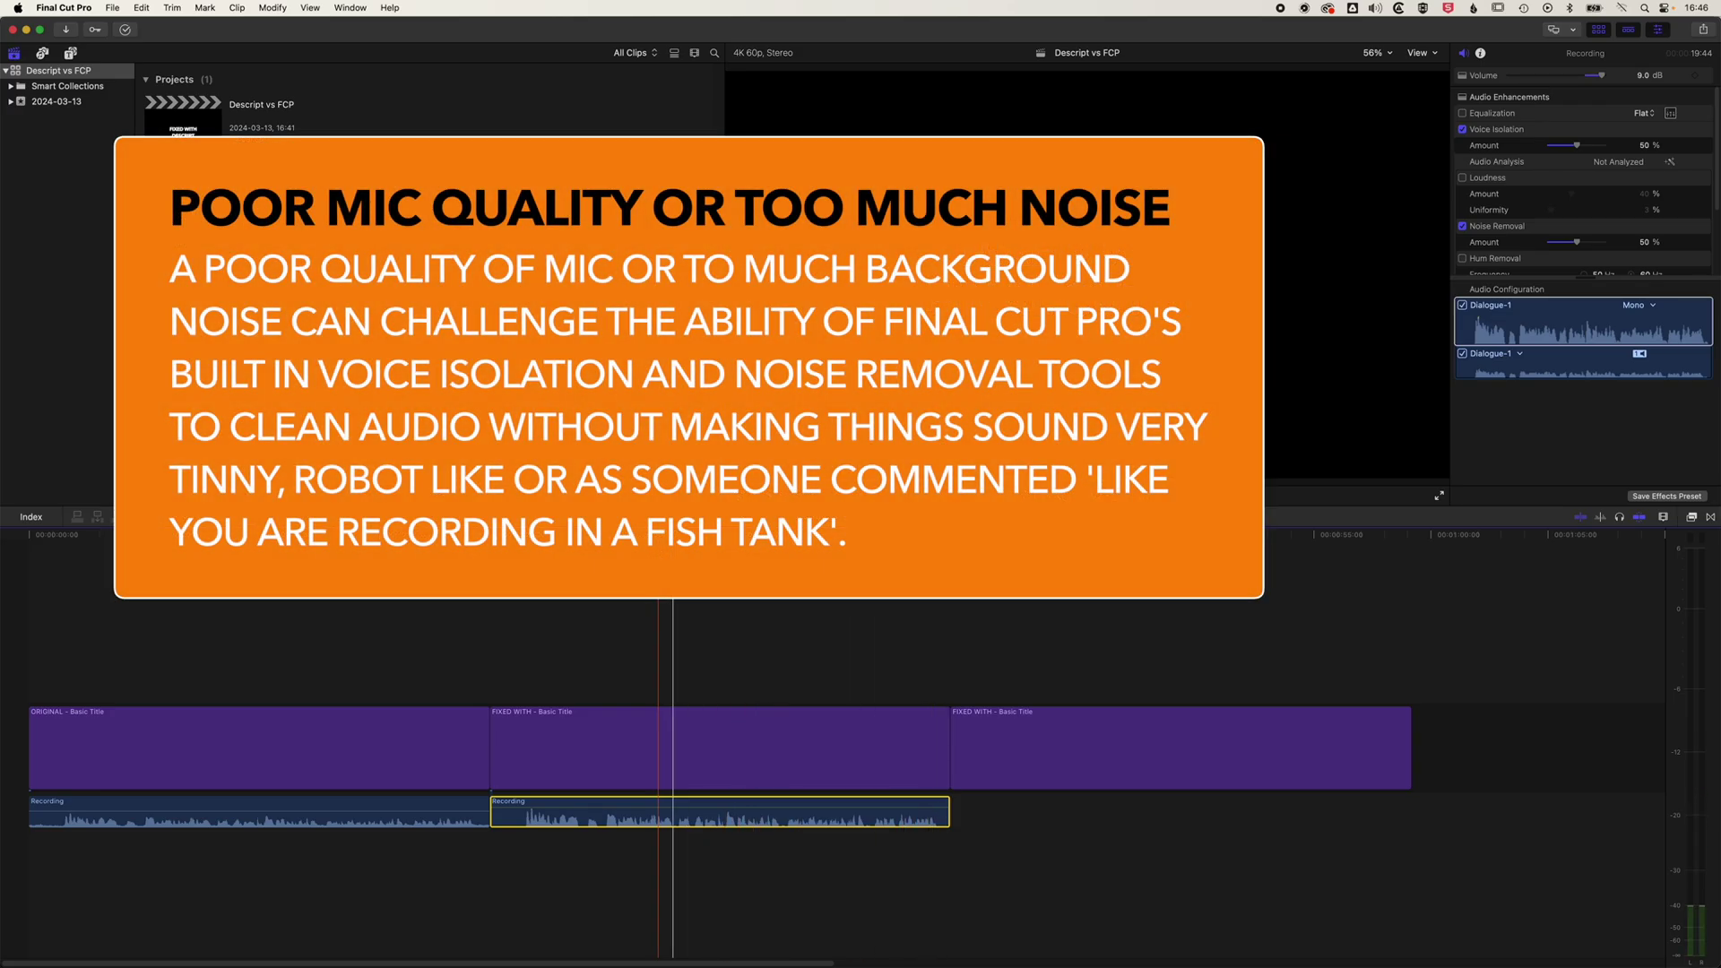
{"action": "left_click", "coordinate": [641, 573]}
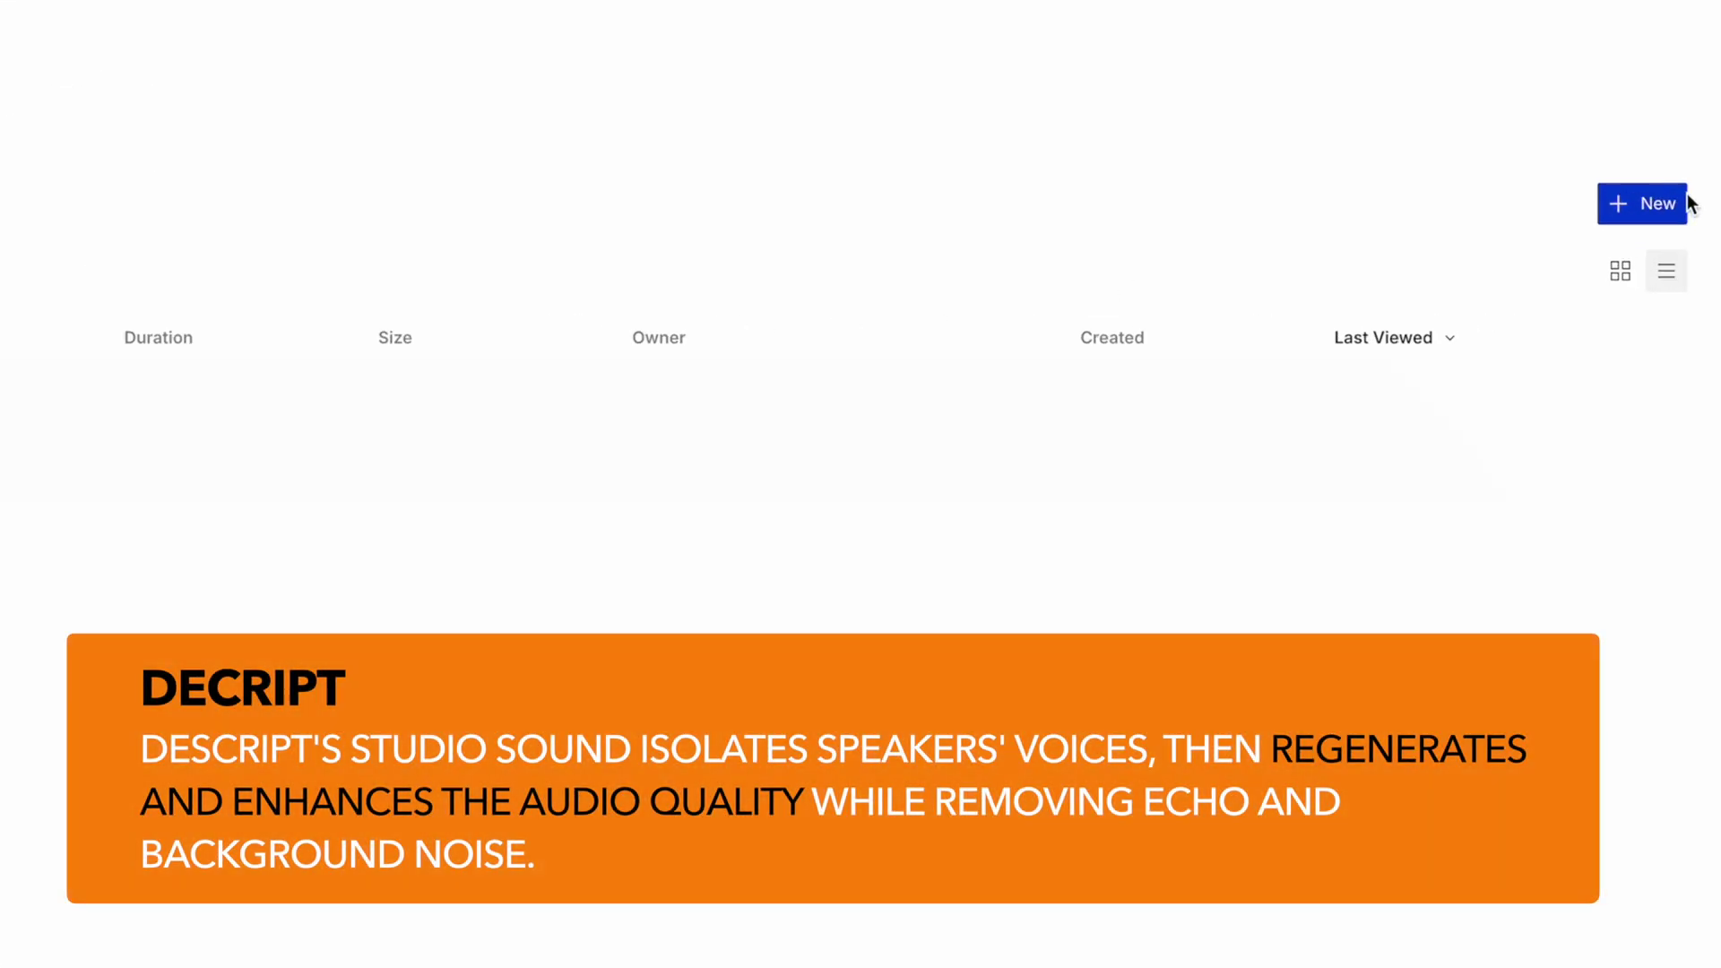
Step: Start a new Descript audio project from Recording.m4a and dismiss the transcription notice
{"action": "left_click", "coordinate": [1630, 208]}
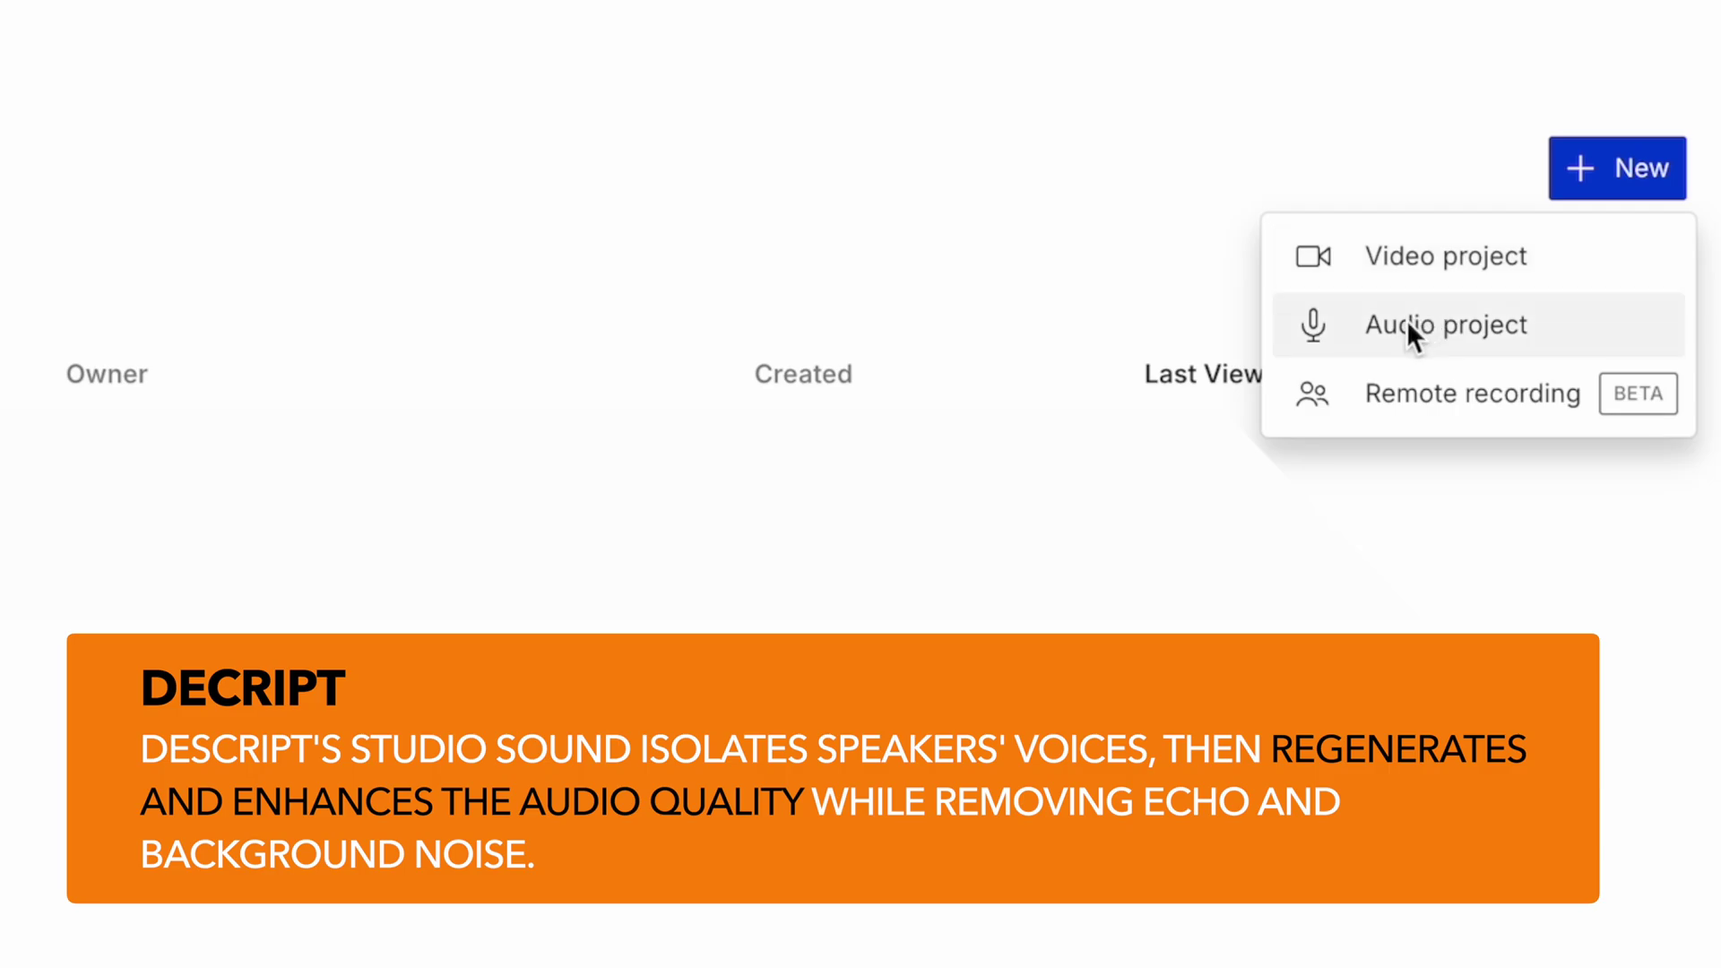
{"action": "left_click", "coordinate": [1444, 323]}
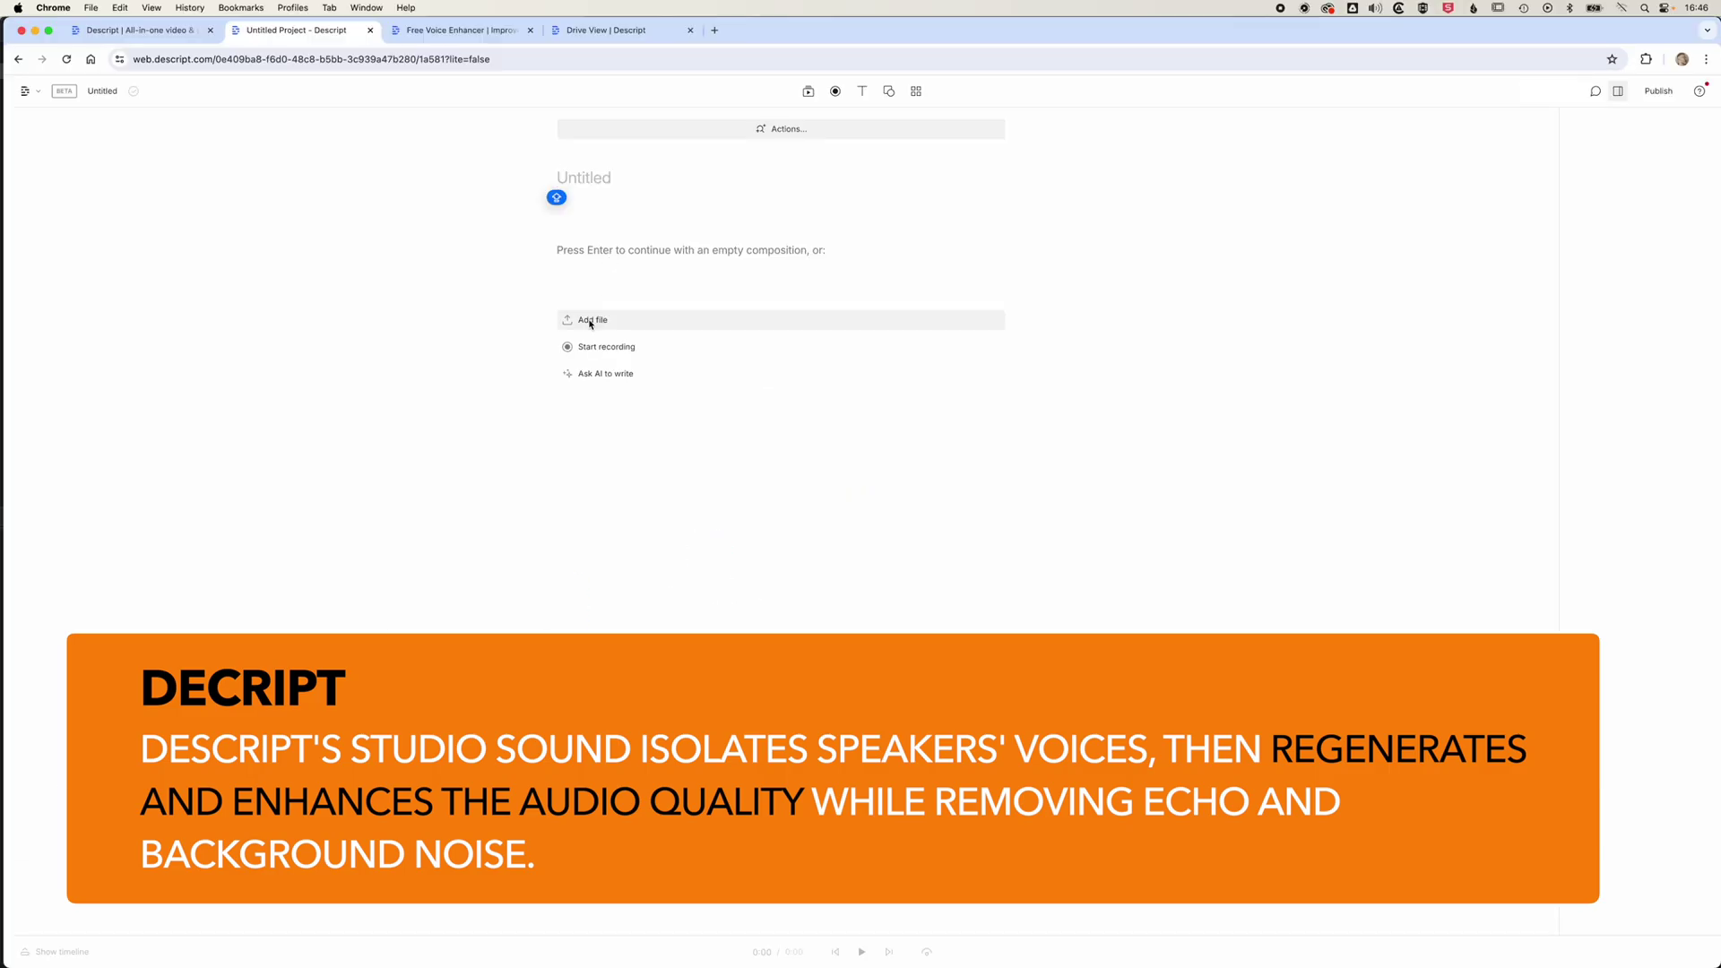
{"action": "left_click", "coordinate": [591, 324]}
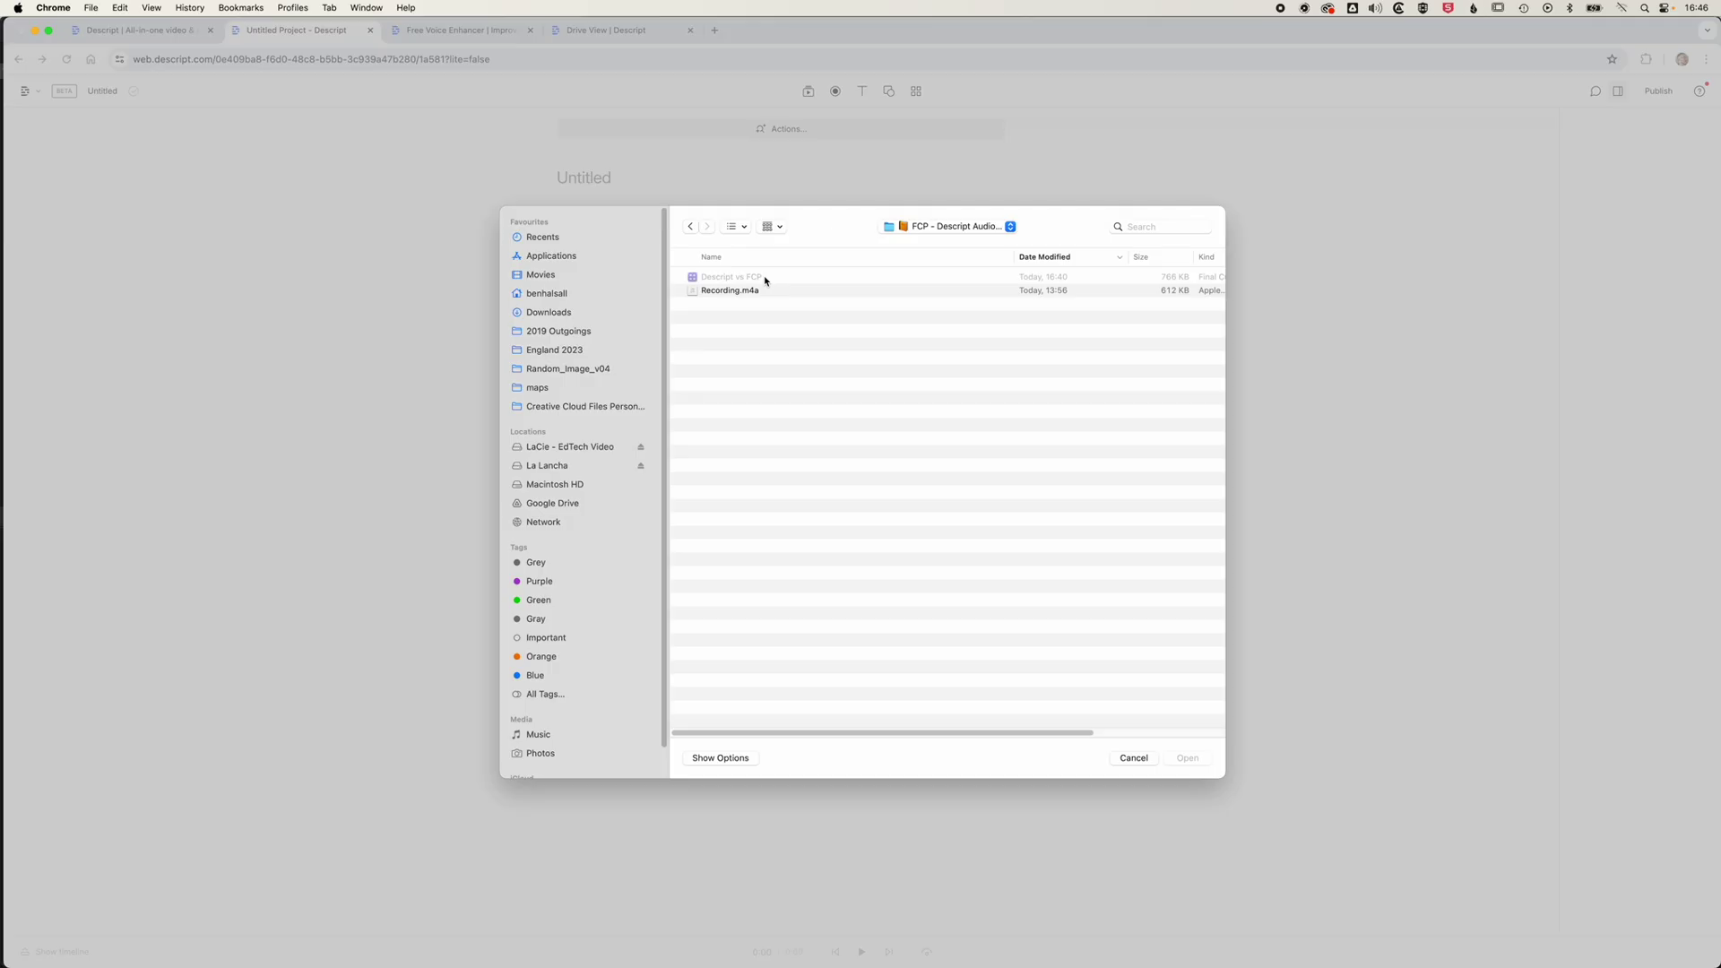
{"action": "left_click", "coordinate": [705, 295]}
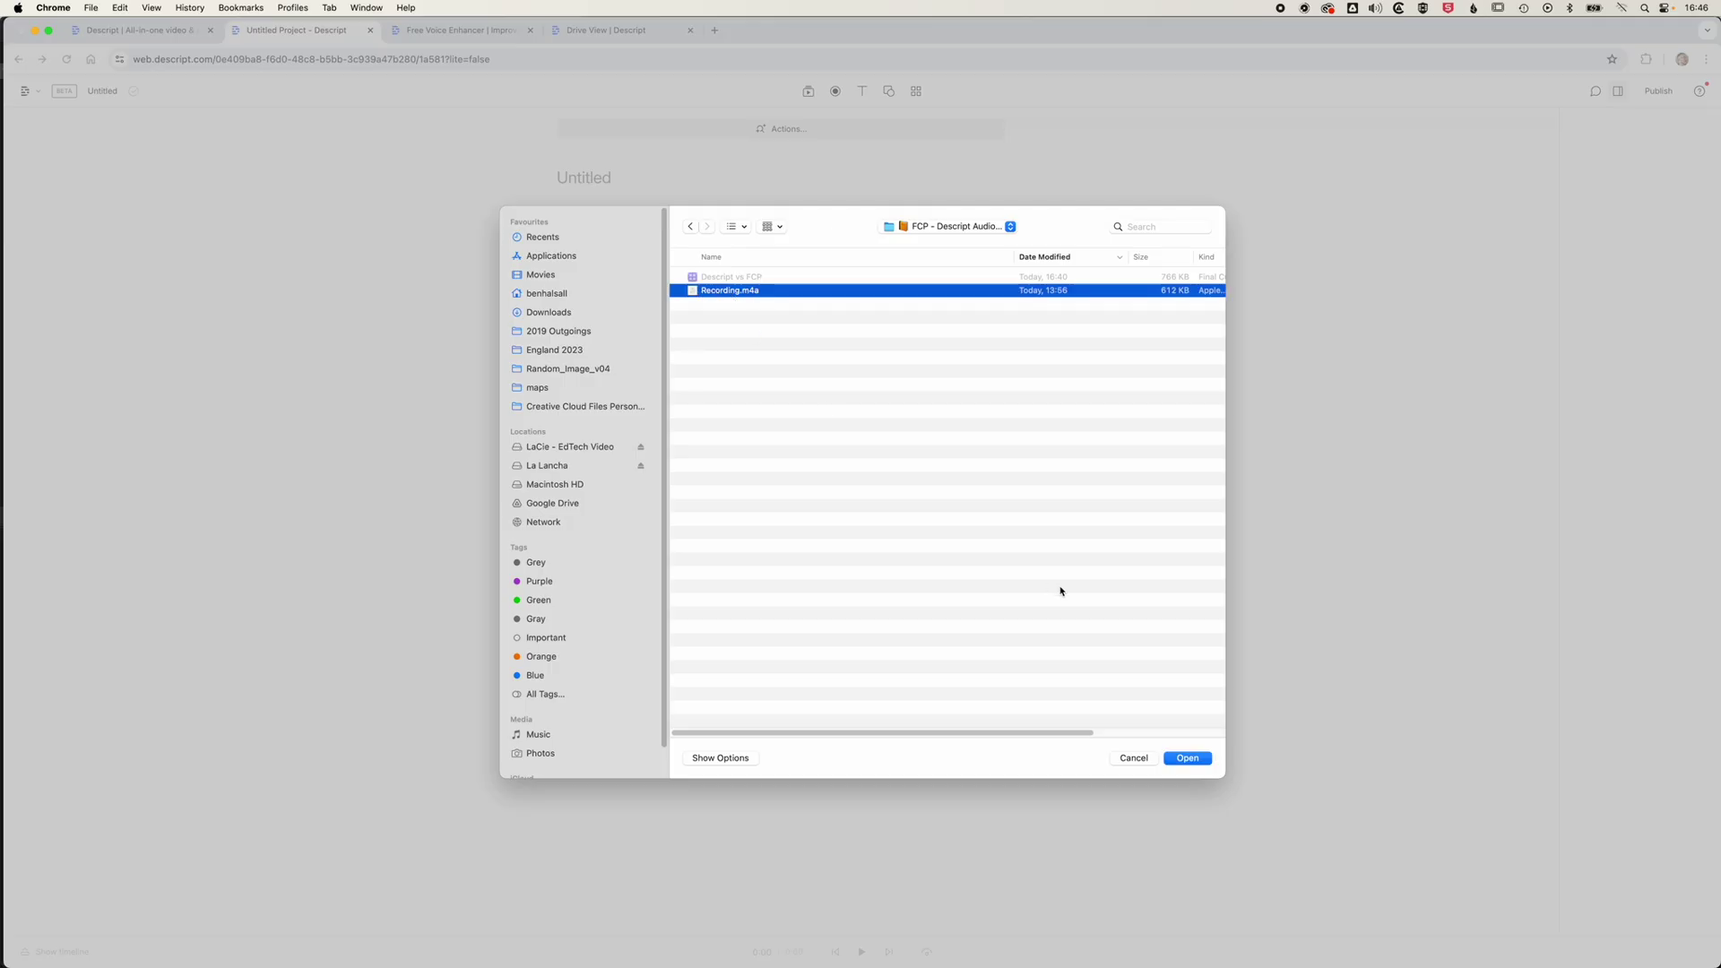
{"action": "left_click", "coordinate": [1189, 760]}
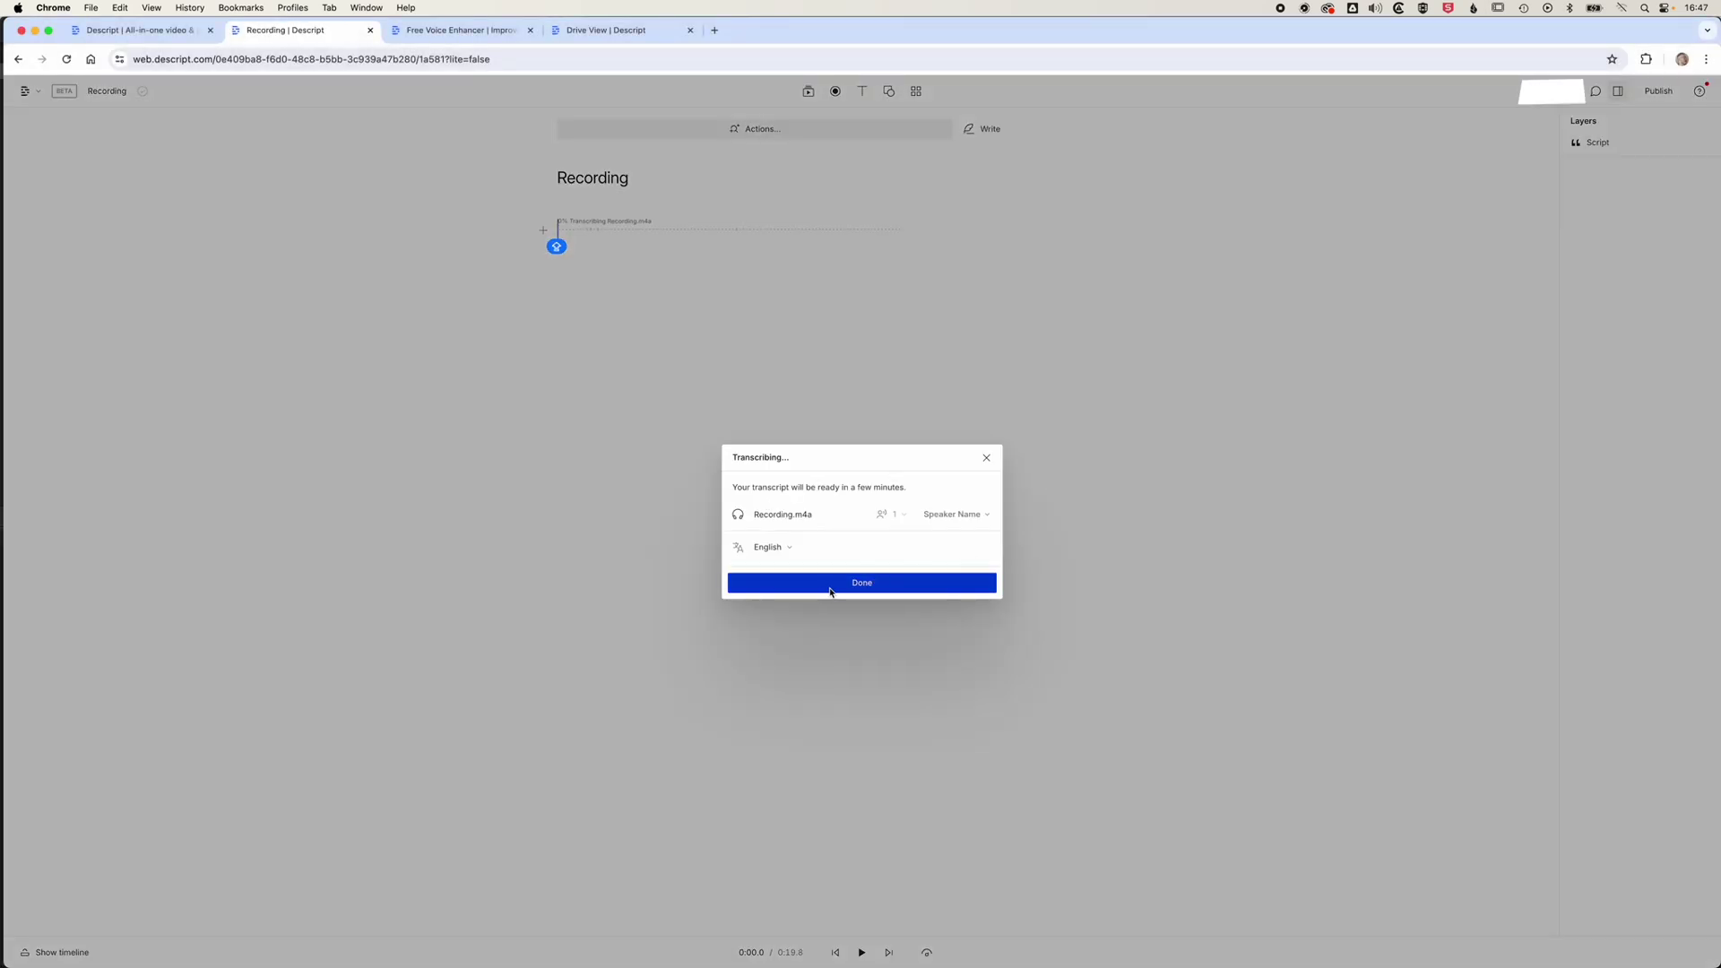
{"action": "left_click", "coordinate": [871, 585]}
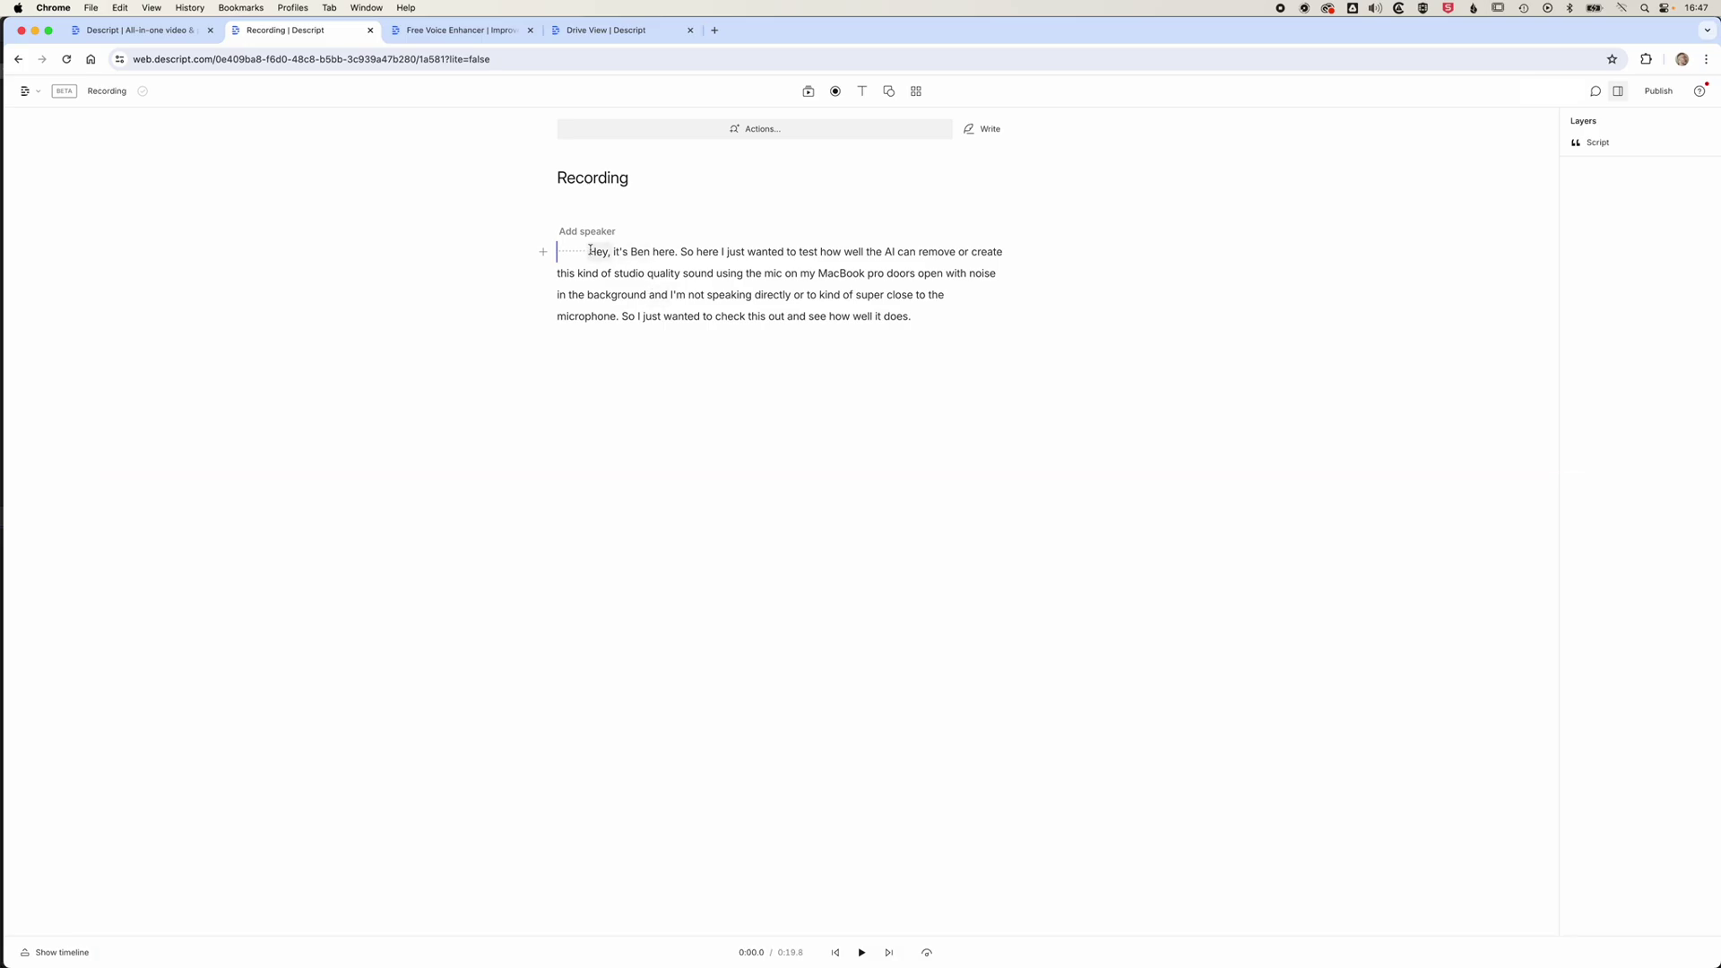
Step: Play the recording from the start, then replay from the word 'and' in the last line
{"action": "left_click", "coordinate": [591, 252]}
{"action": "left_click", "coordinate": [862, 953]}
{"action": "left_click", "coordinate": [862, 956]}
{"action": "left_click", "coordinate": [794, 316]}
{"action": "left_click", "coordinate": [863, 953]}
Step: Enable Studio Sound and Ducking with default settings in the Script layer's properties
{"action": "left_click", "coordinate": [1627, 142]}
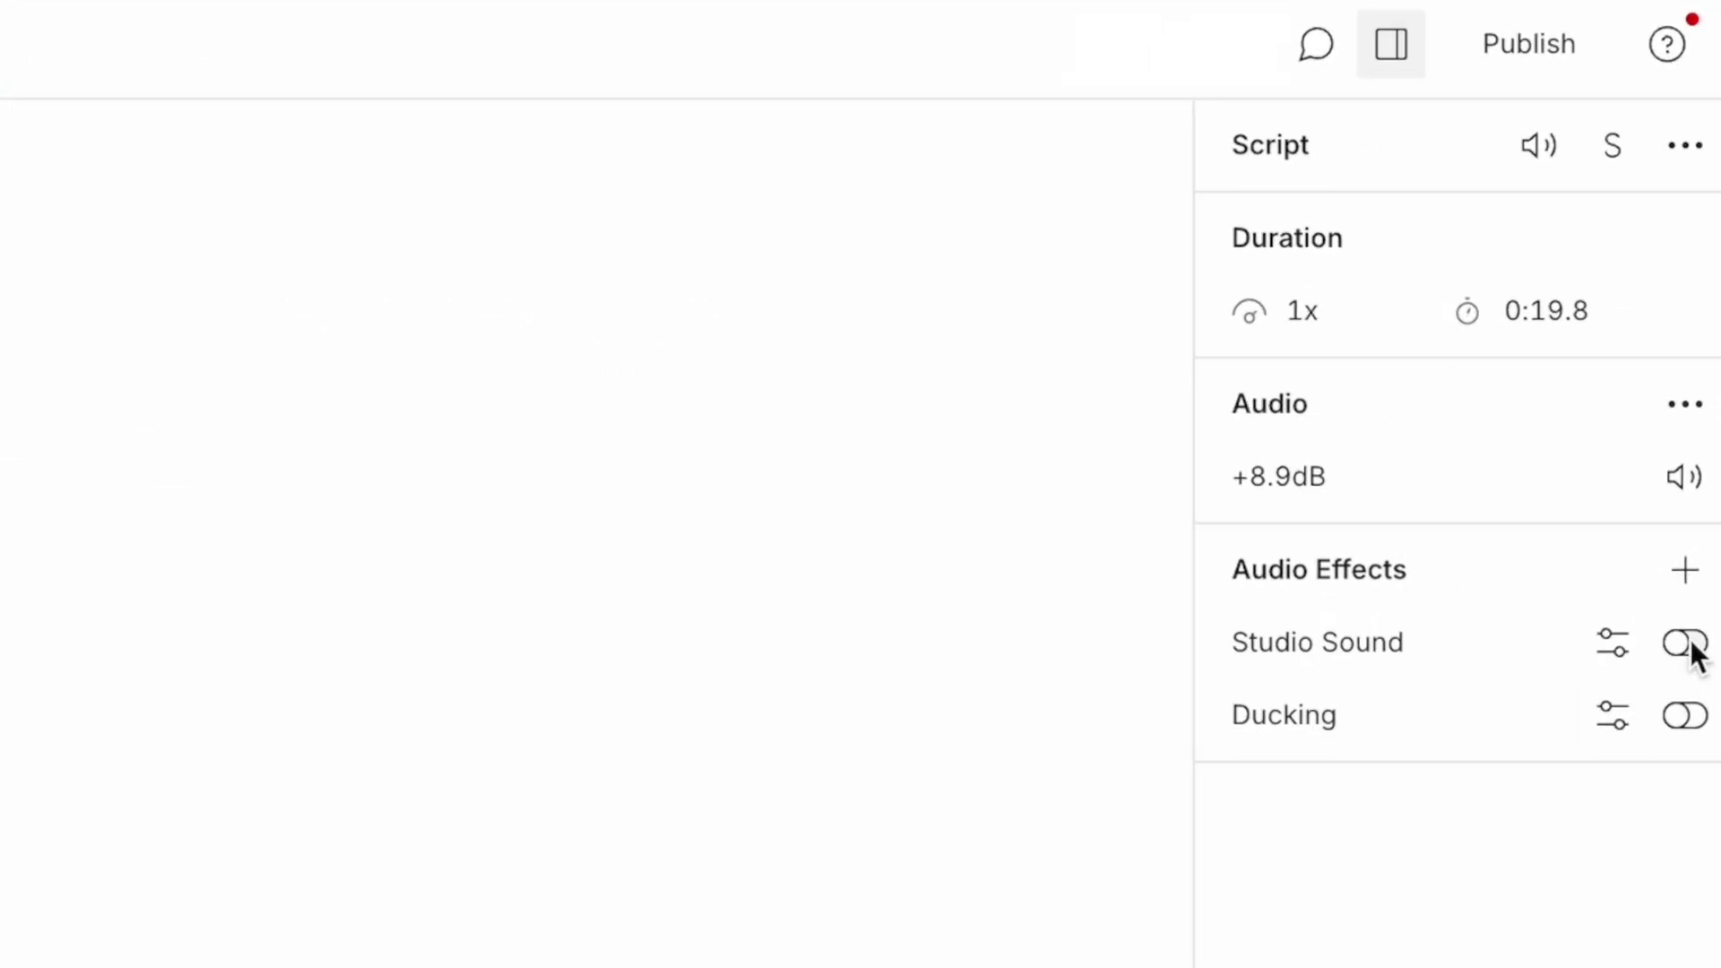
{"action": "left_click", "coordinate": [1690, 643]}
{"action": "left_click", "coordinate": [1685, 717]}
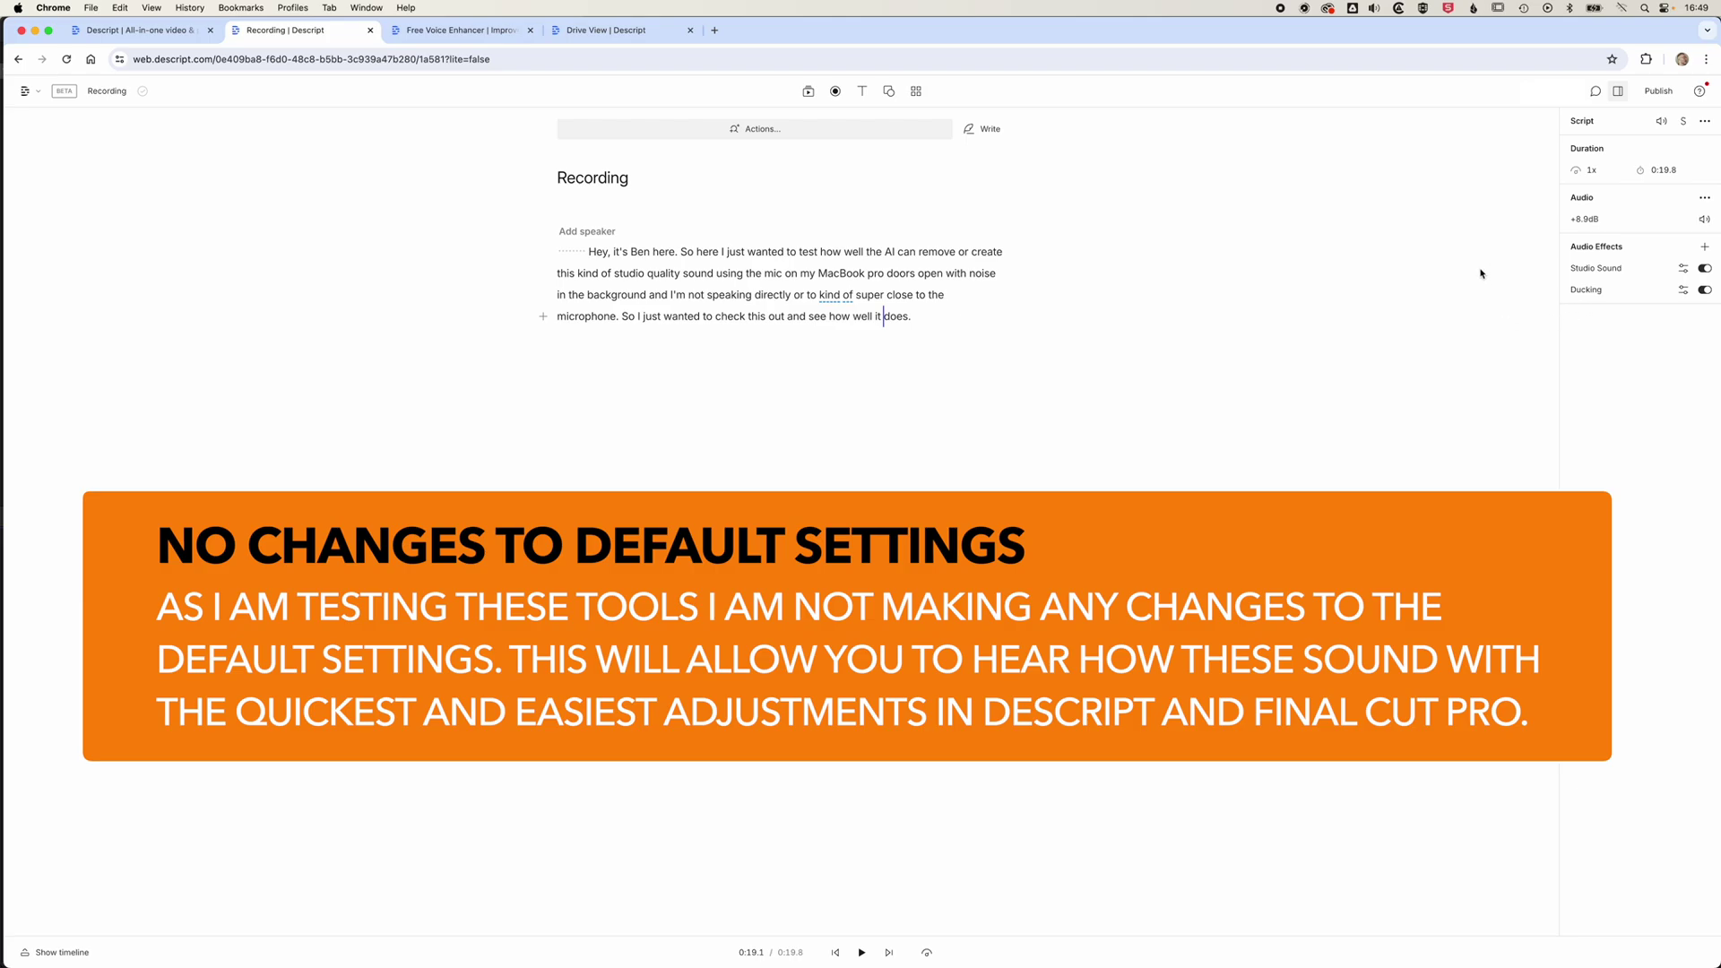
Step: Export the Recording project as a lossless WAV audio file and show recent downloads
{"action": "left_click", "coordinate": [1138, 269]}
{"action": "left_click", "coordinate": [1536, 137]}
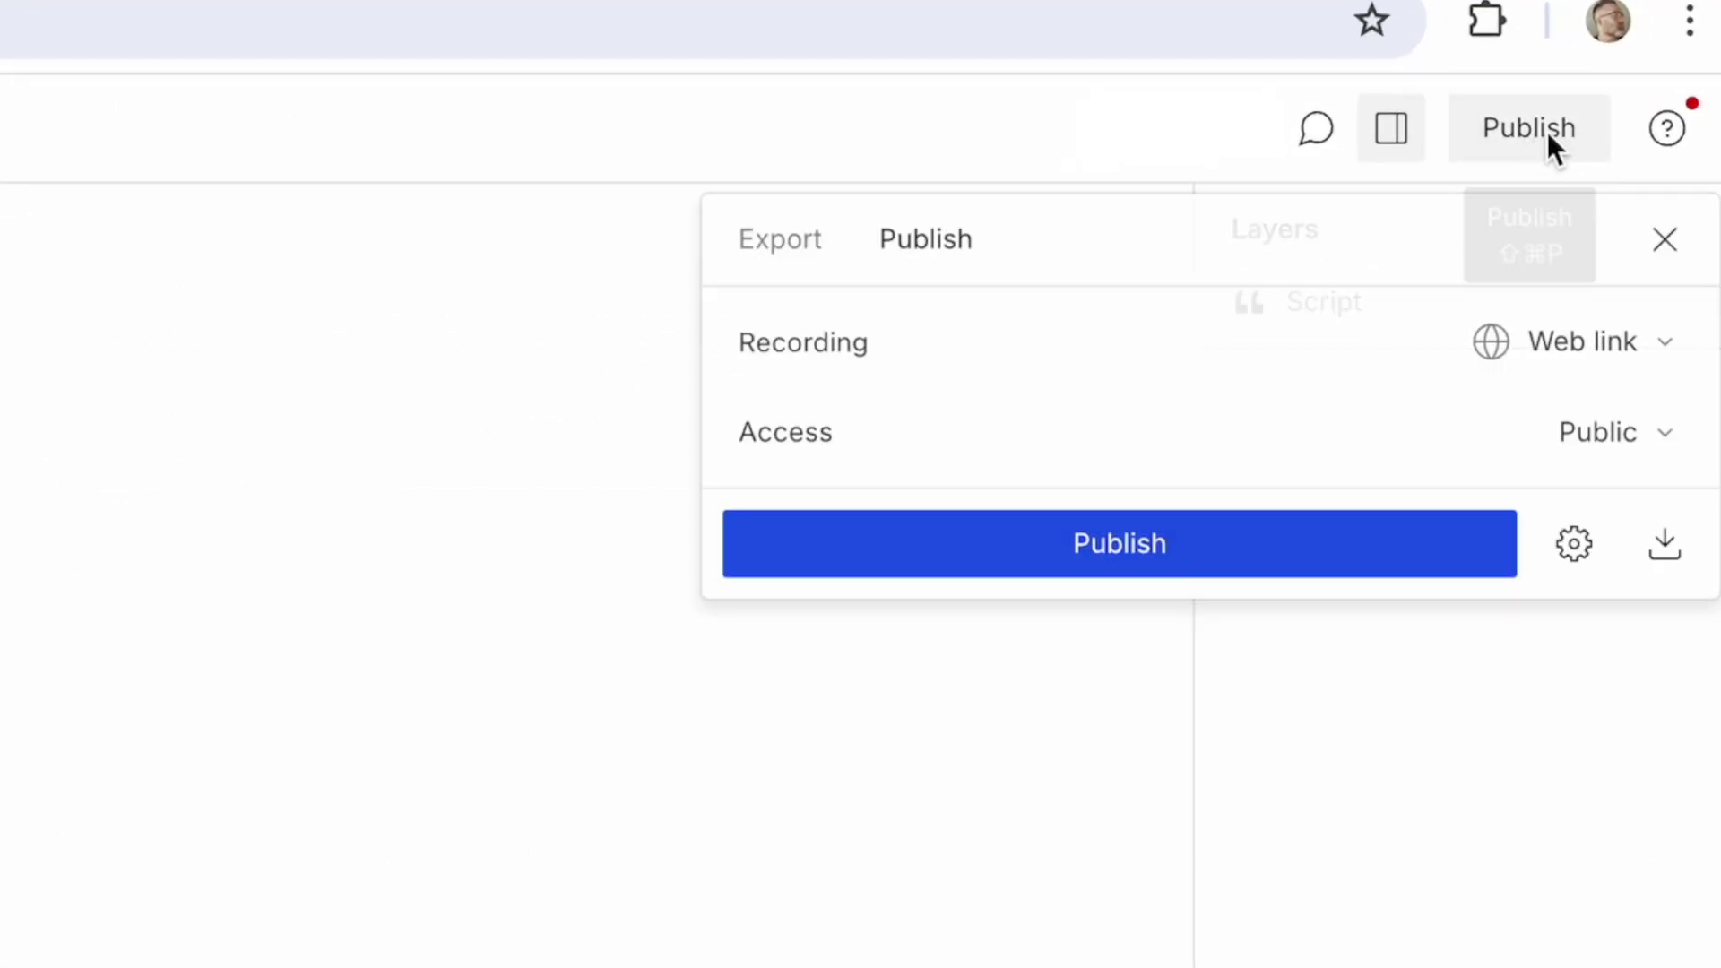
{"action": "left_click", "coordinate": [782, 242]}
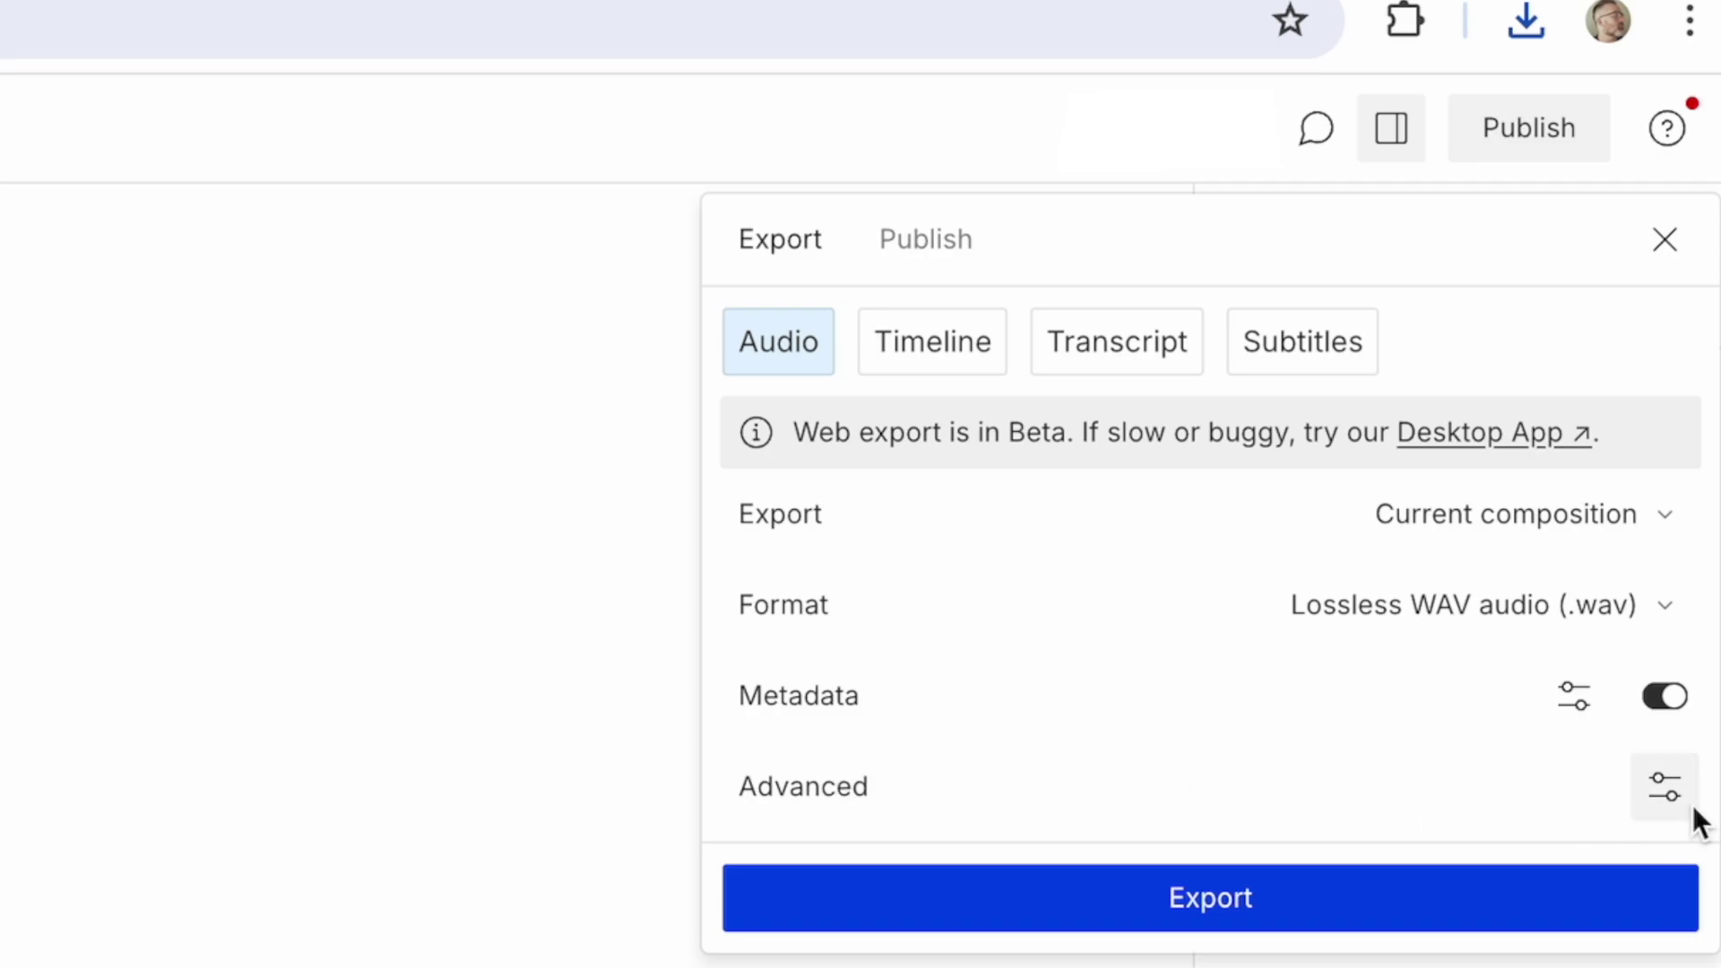
{"action": "left_click", "coordinate": [1255, 898]}
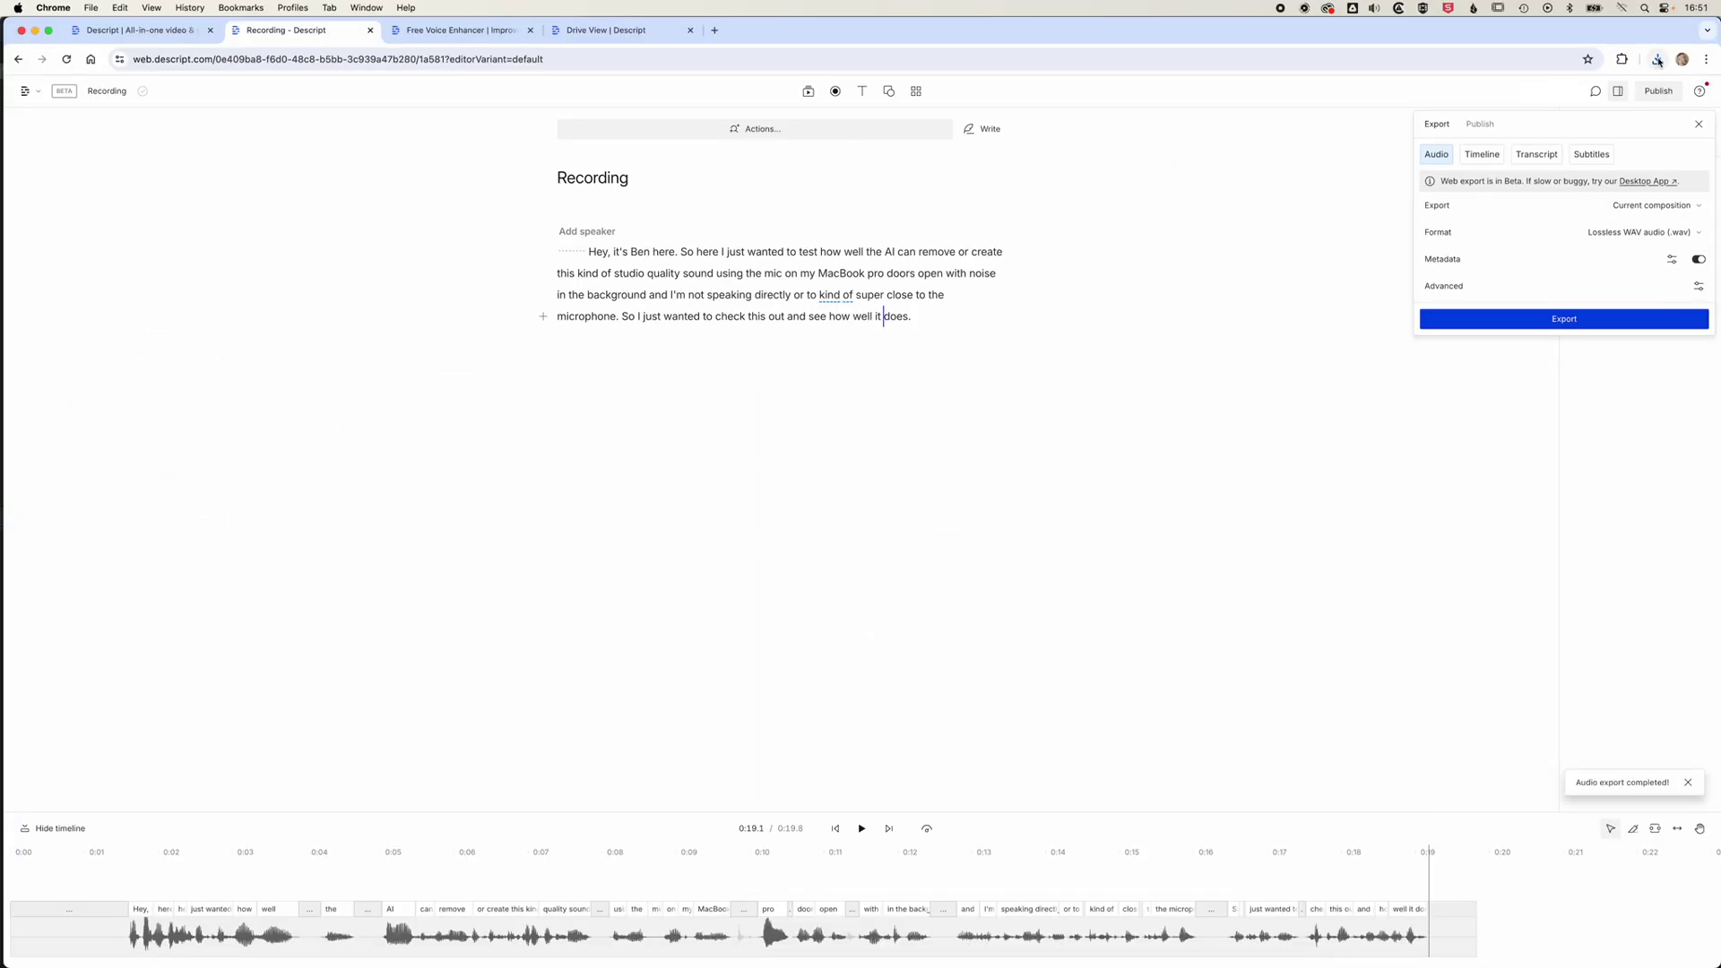
{"action": "left_click", "coordinate": [1659, 59]}
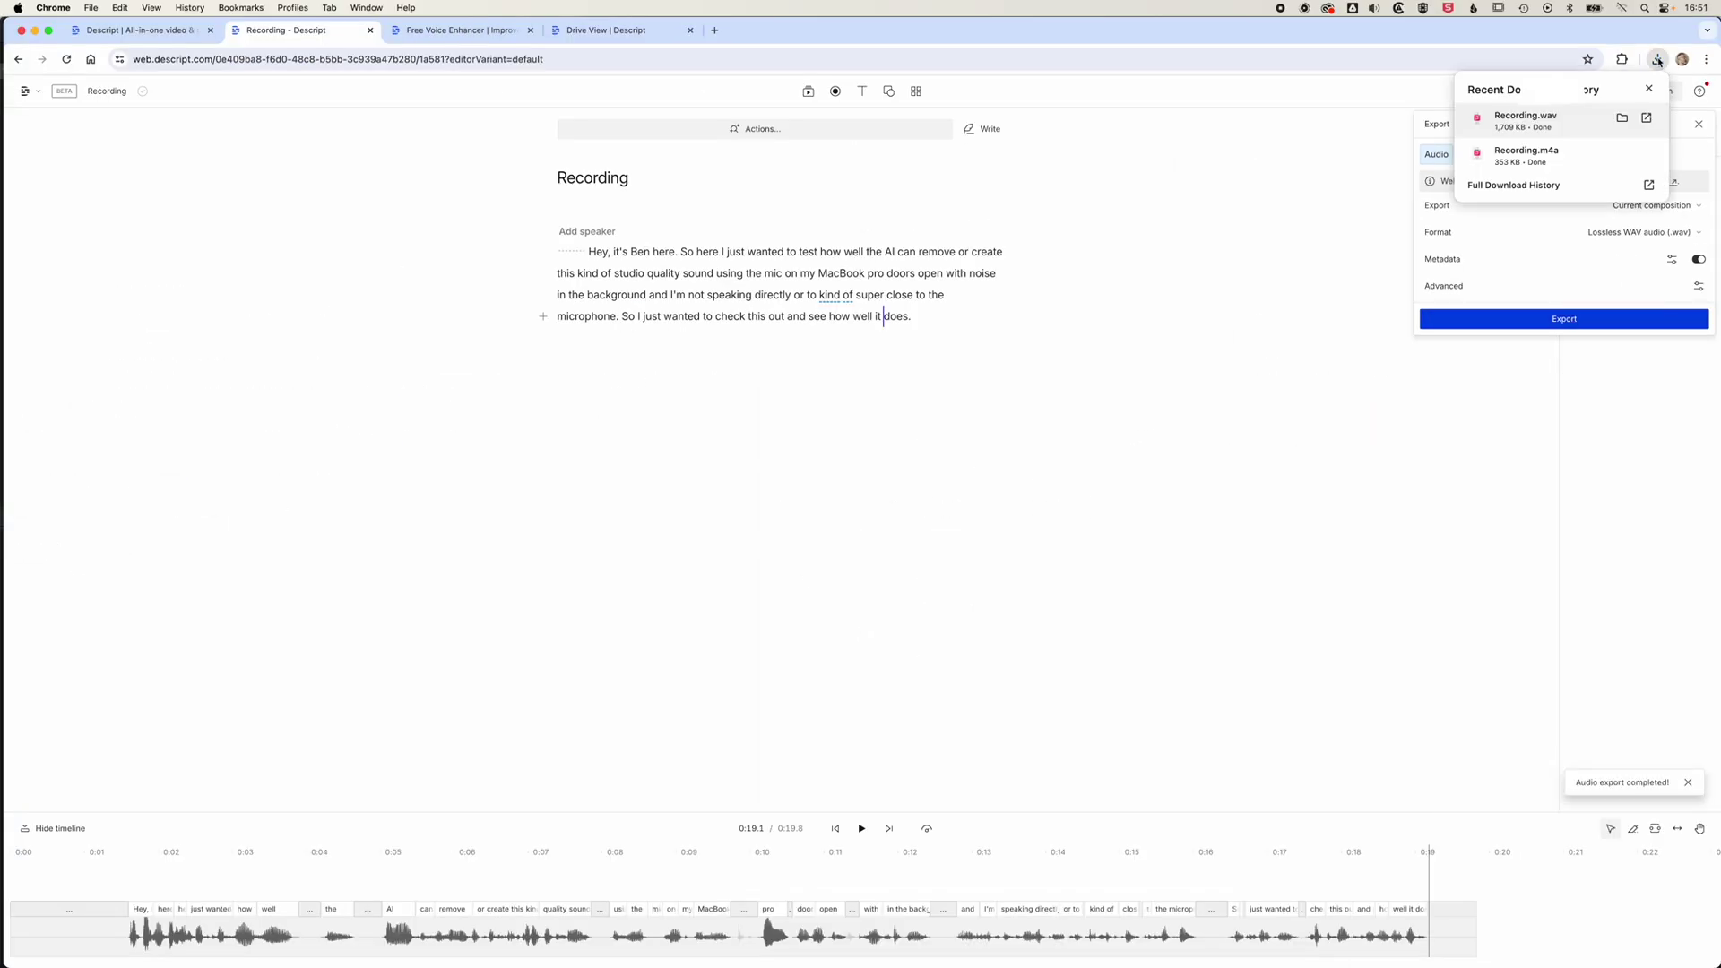
Step: Copy Recording.wav from Downloads into the FCP - Descript Audio Quality folder and return to Final Cut Pro
{"action": "left_click", "coordinate": [1623, 118]}
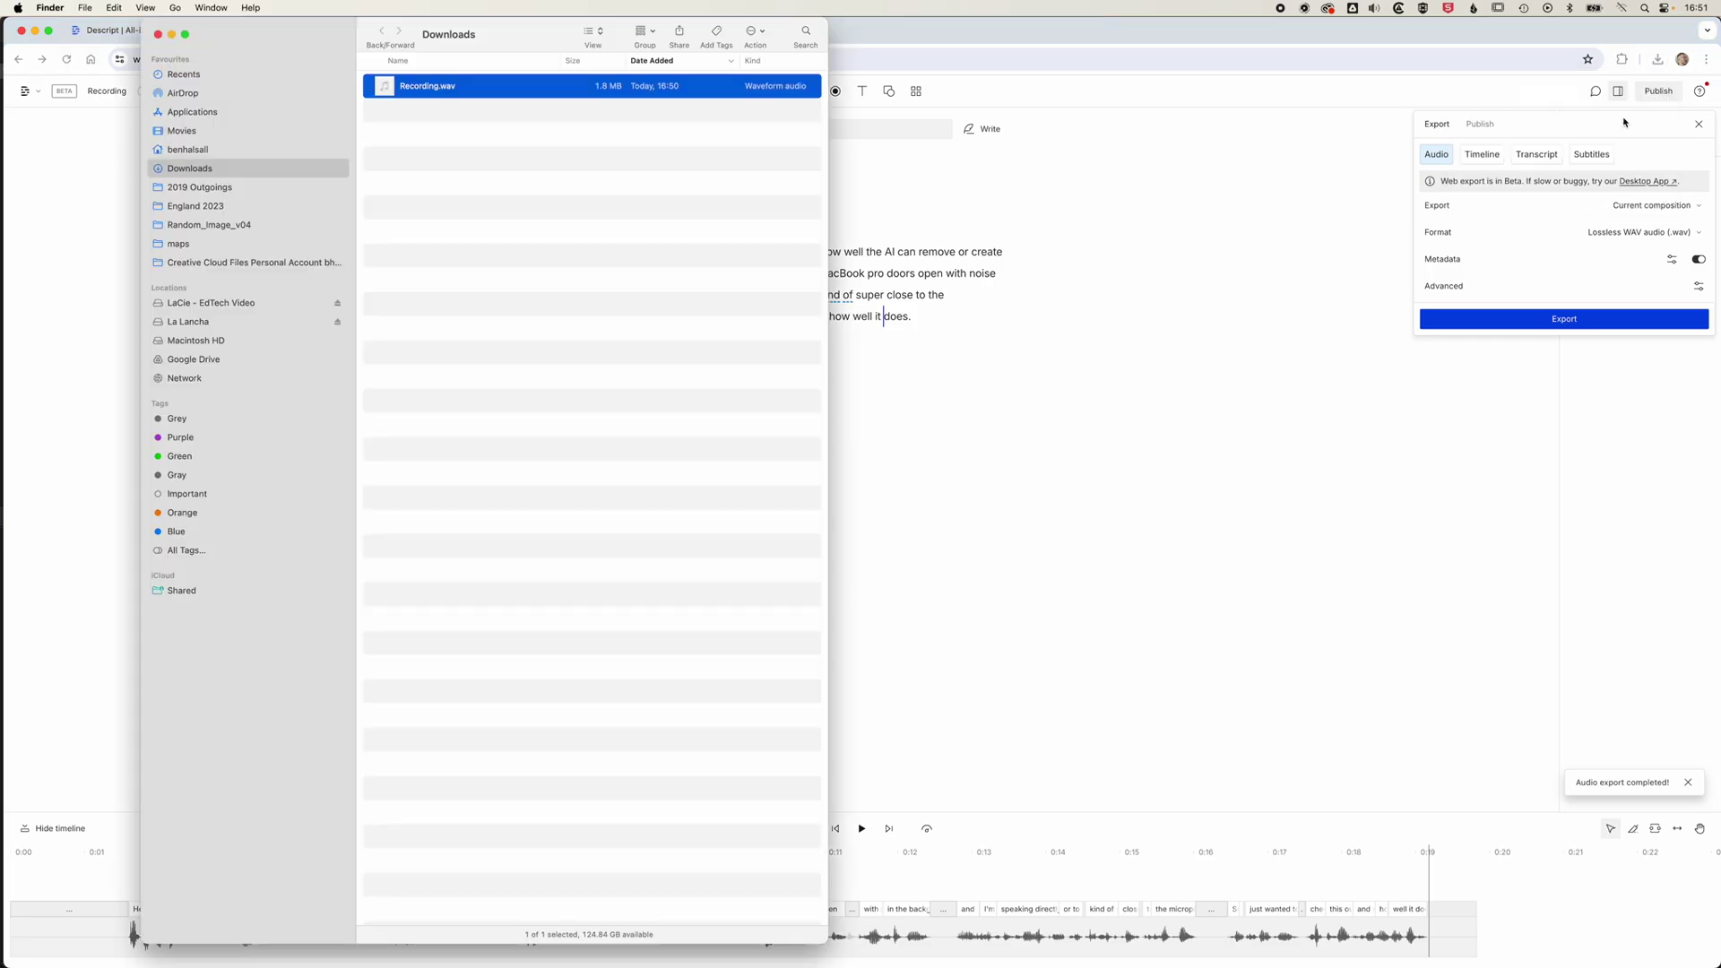
{"action": "left_click_drag", "start_coordinate": [307, 25], "coordinate": [1018, 25]}
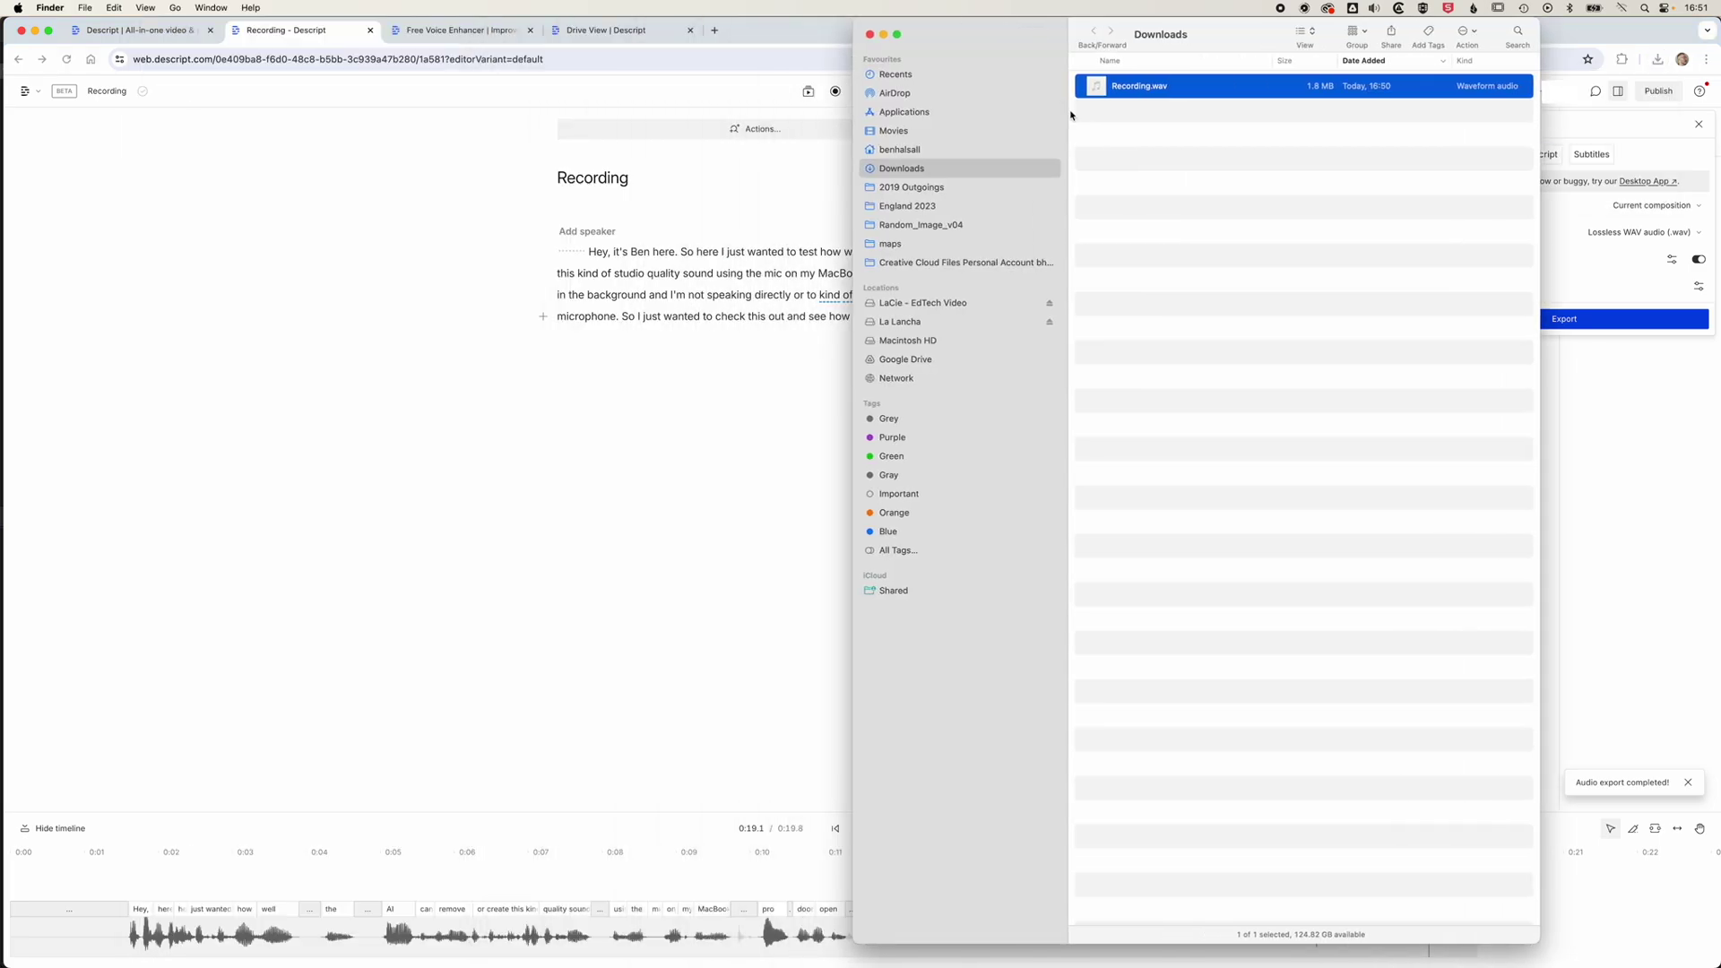
{"action": "key", "text": "super+n"}
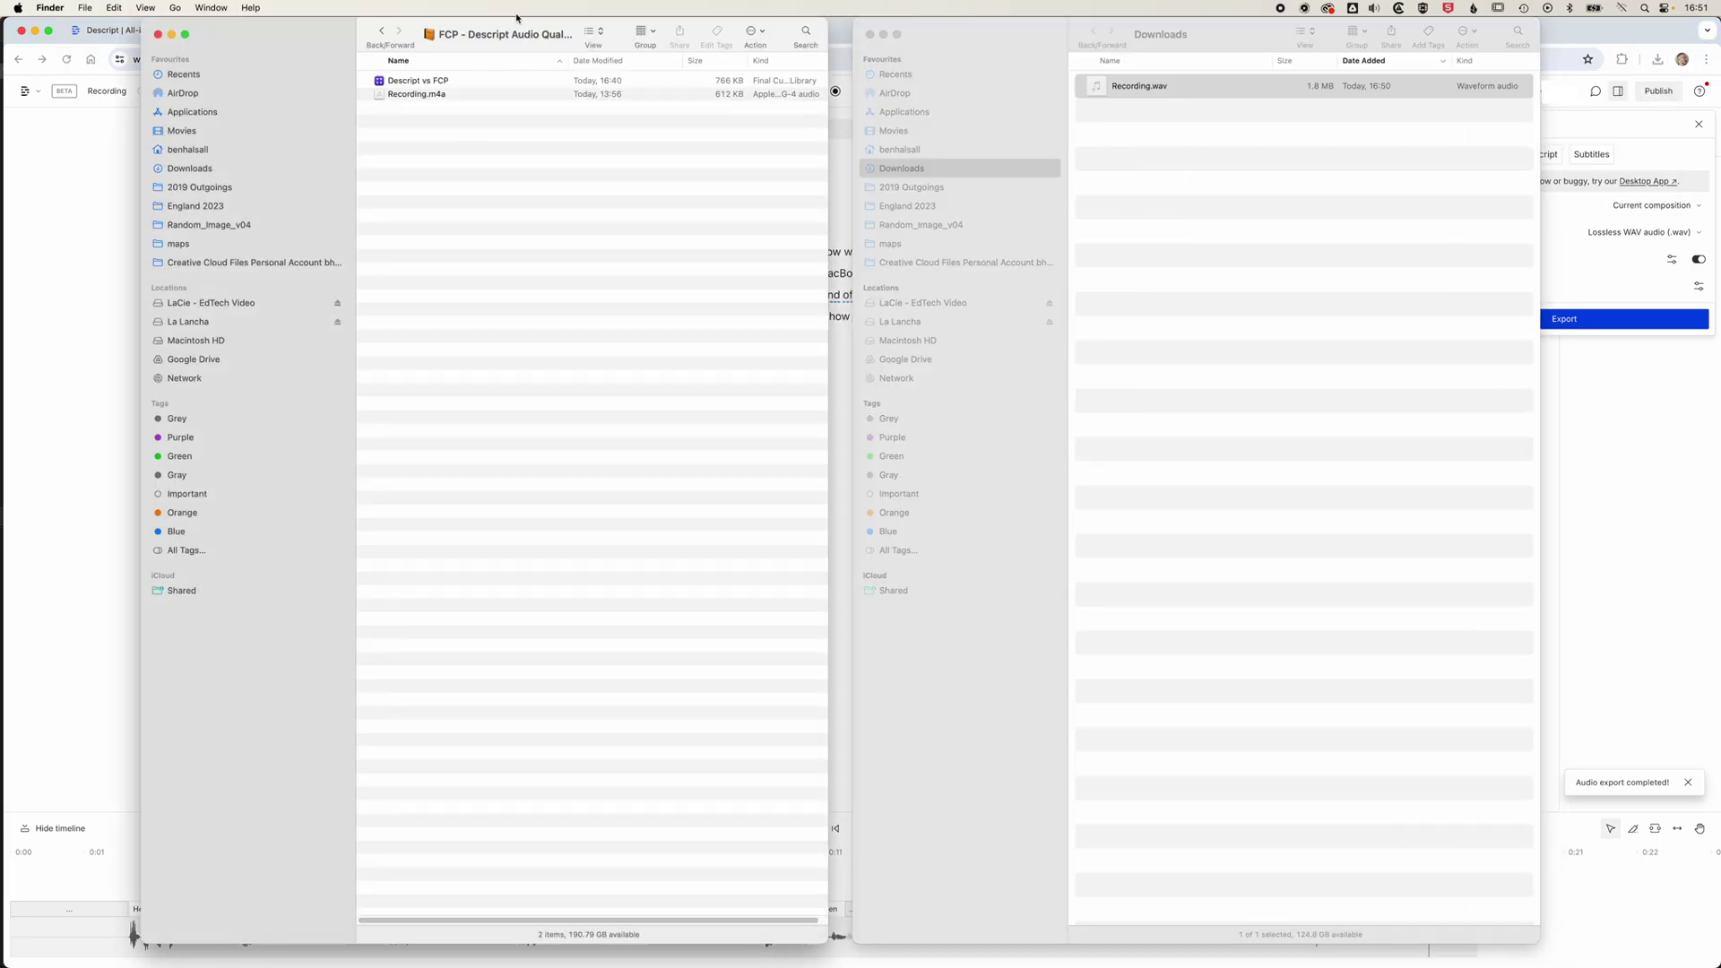
{"action": "key", "text": "super+v"}
{"action": "key", "text": "super+Tab"}
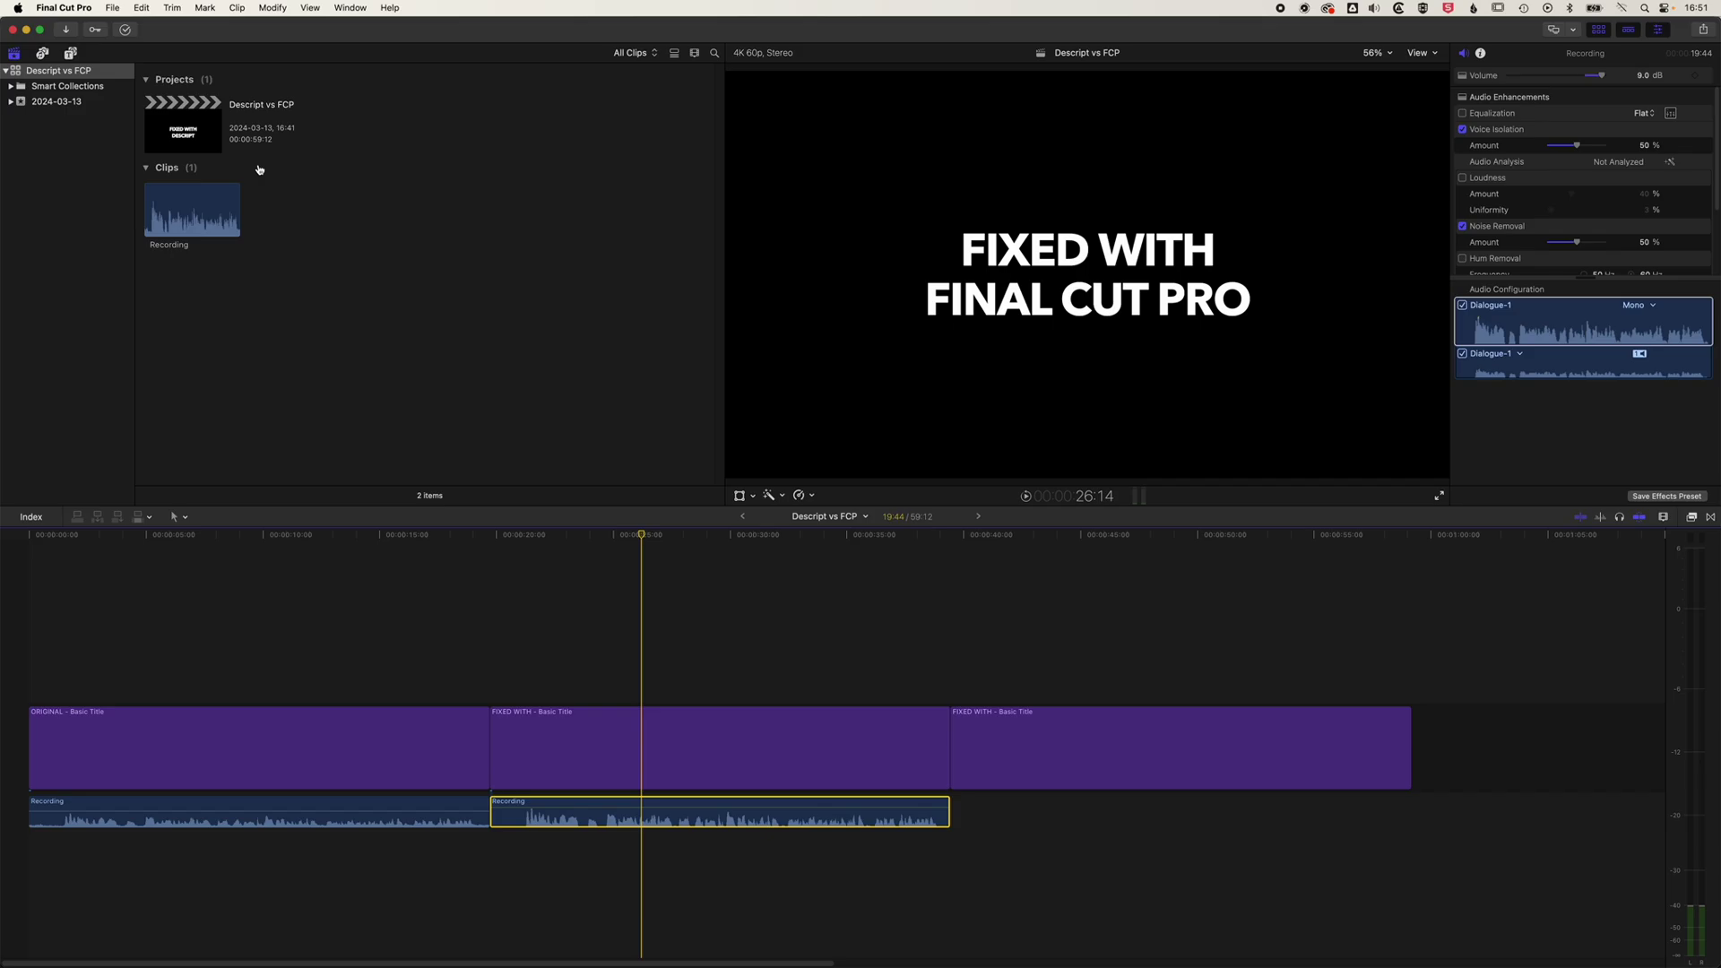
Step: Import Recording.wav from Finder into the 2024-03-13 event
{"action": "key", "text": "super+Tab"}
{"action": "left_click_drag", "start_coordinate": [412, 108], "coordinate": [77, 103]}
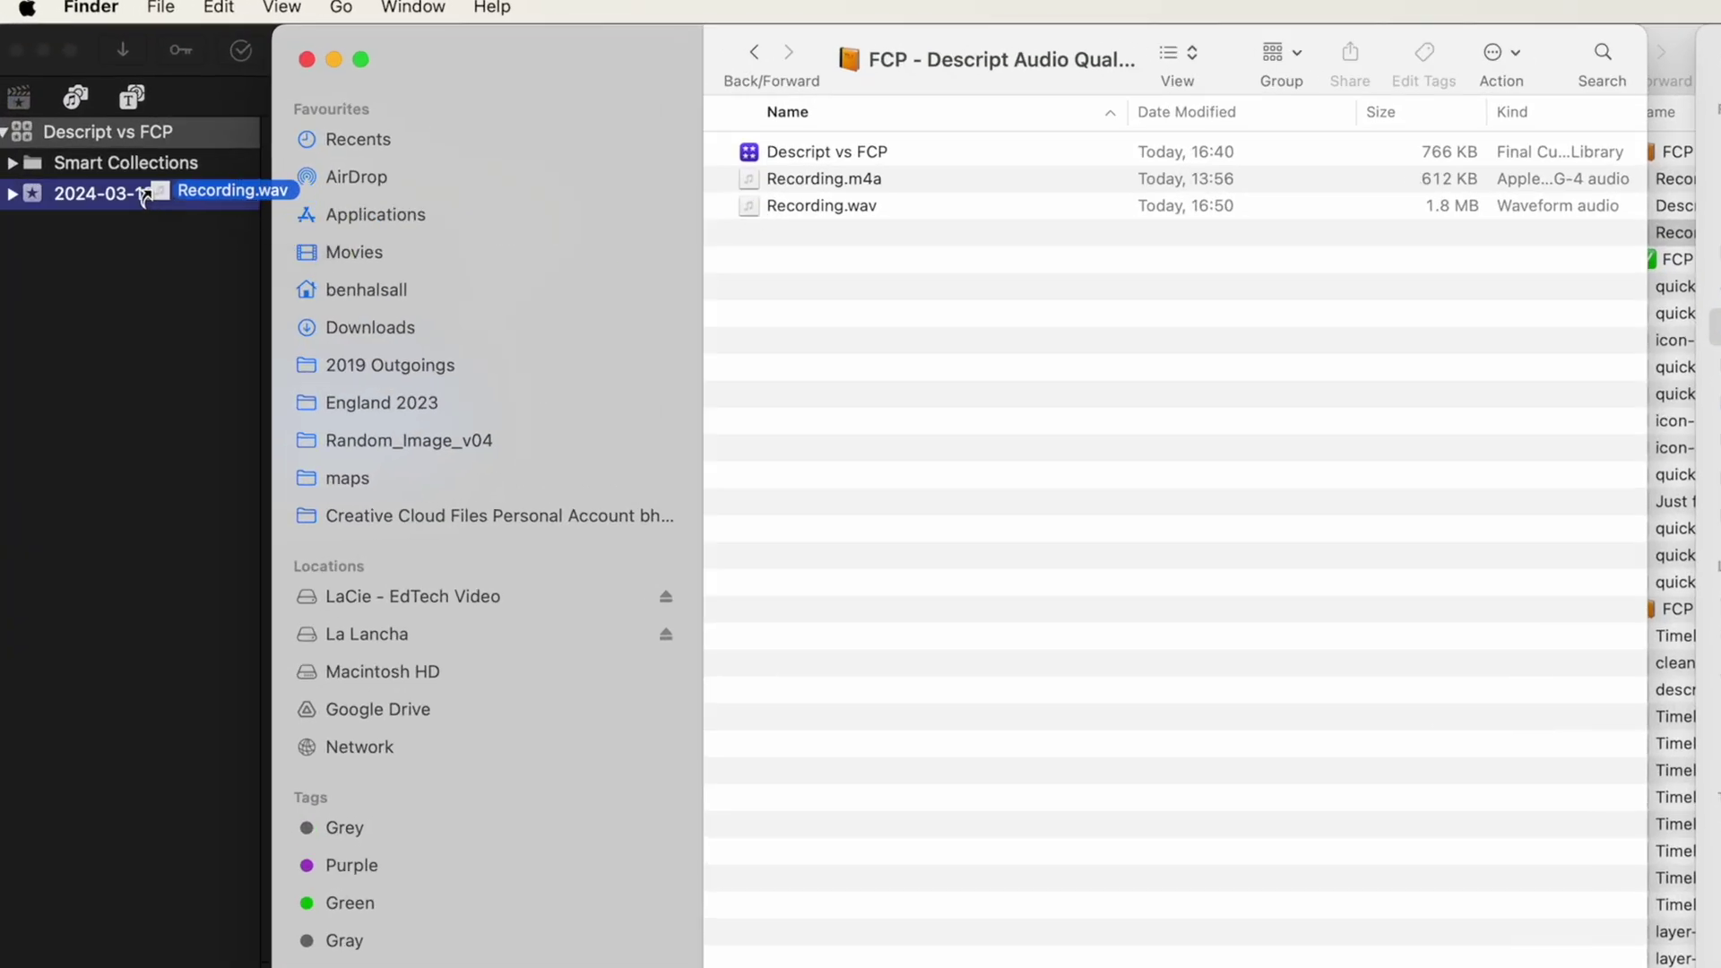
{"action": "left_click_drag", "start_coordinate": [144, 197], "coordinate": [129, 191]}
{"action": "left_click", "coordinate": [104, 267]}
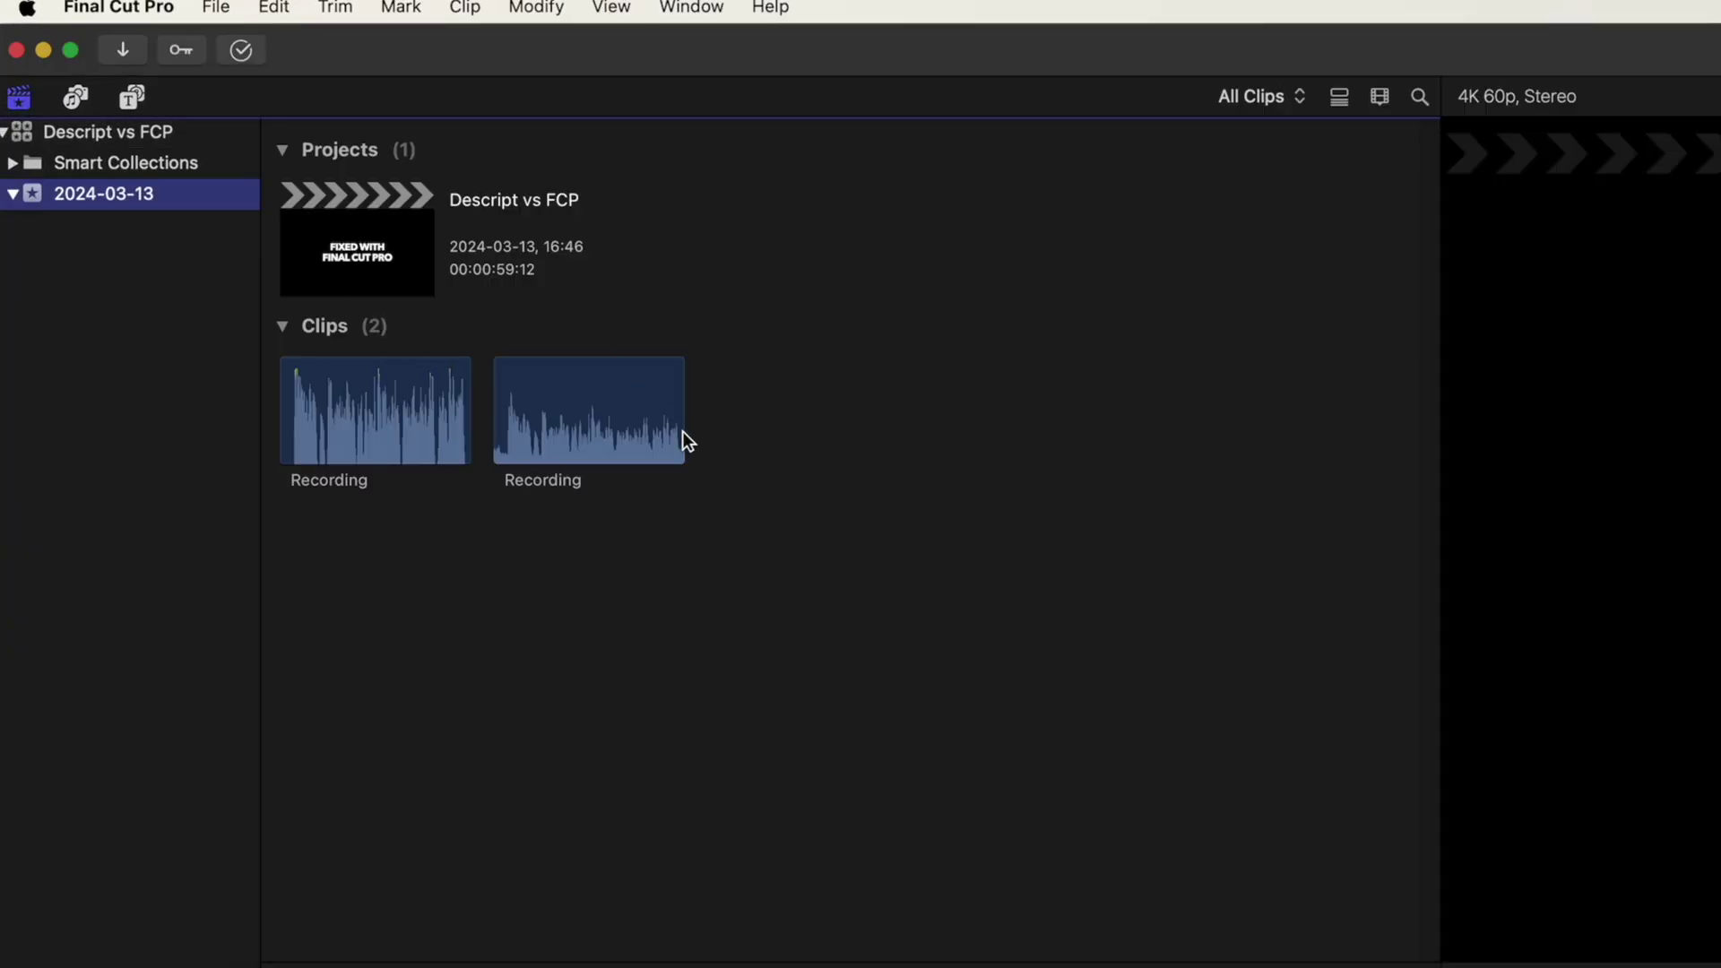
Step: Enlarge the browser thumbnails and place the Descript Recording clip under the third title
{"action": "left_click", "coordinate": [403, 429]}
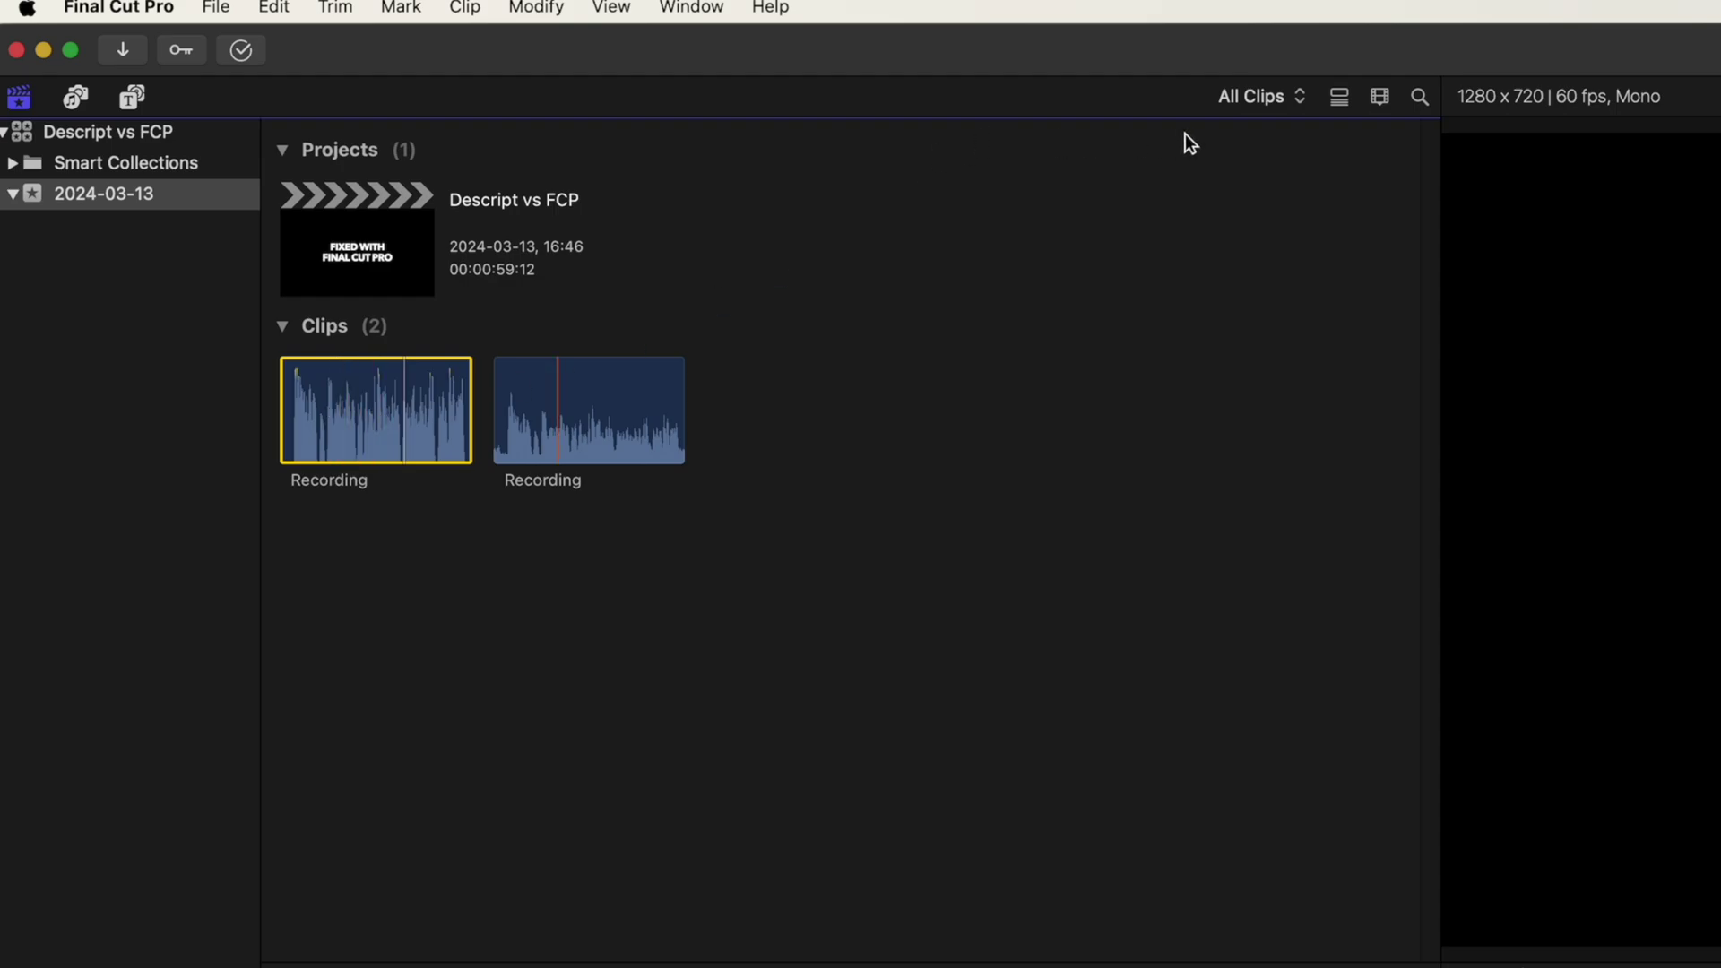
{"action": "key", "text": "super+equal"}
{"action": "key", "text": "super+equal"}
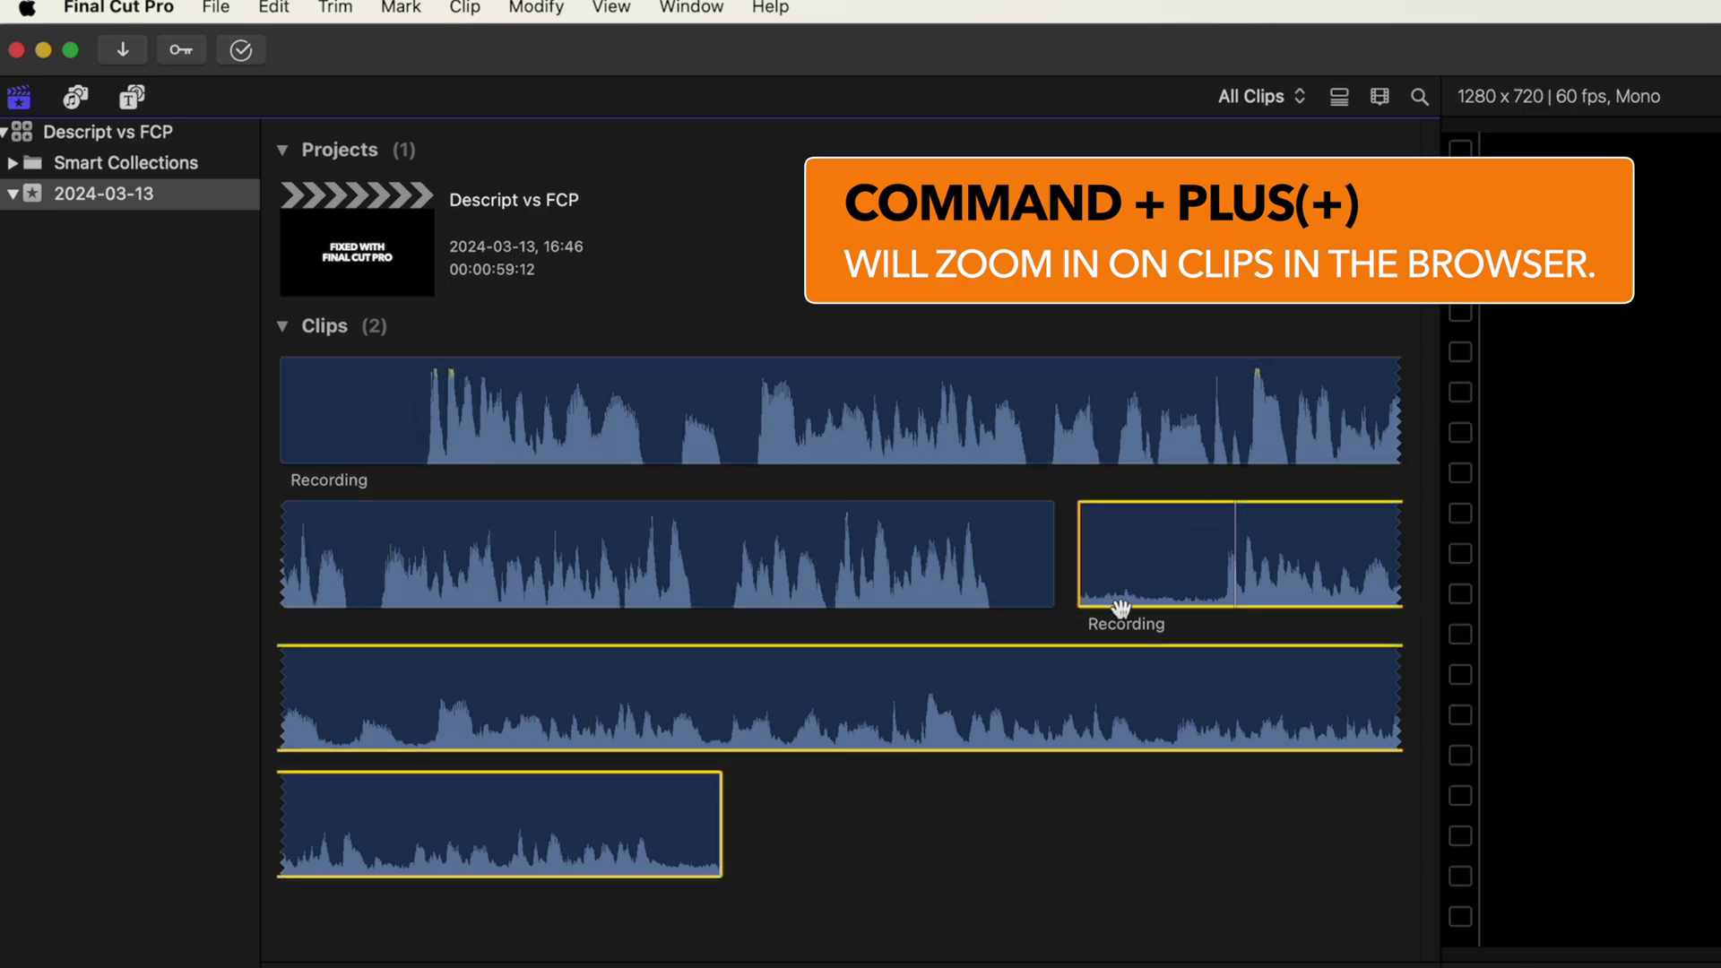
{"action": "left_click", "coordinate": [397, 415]}
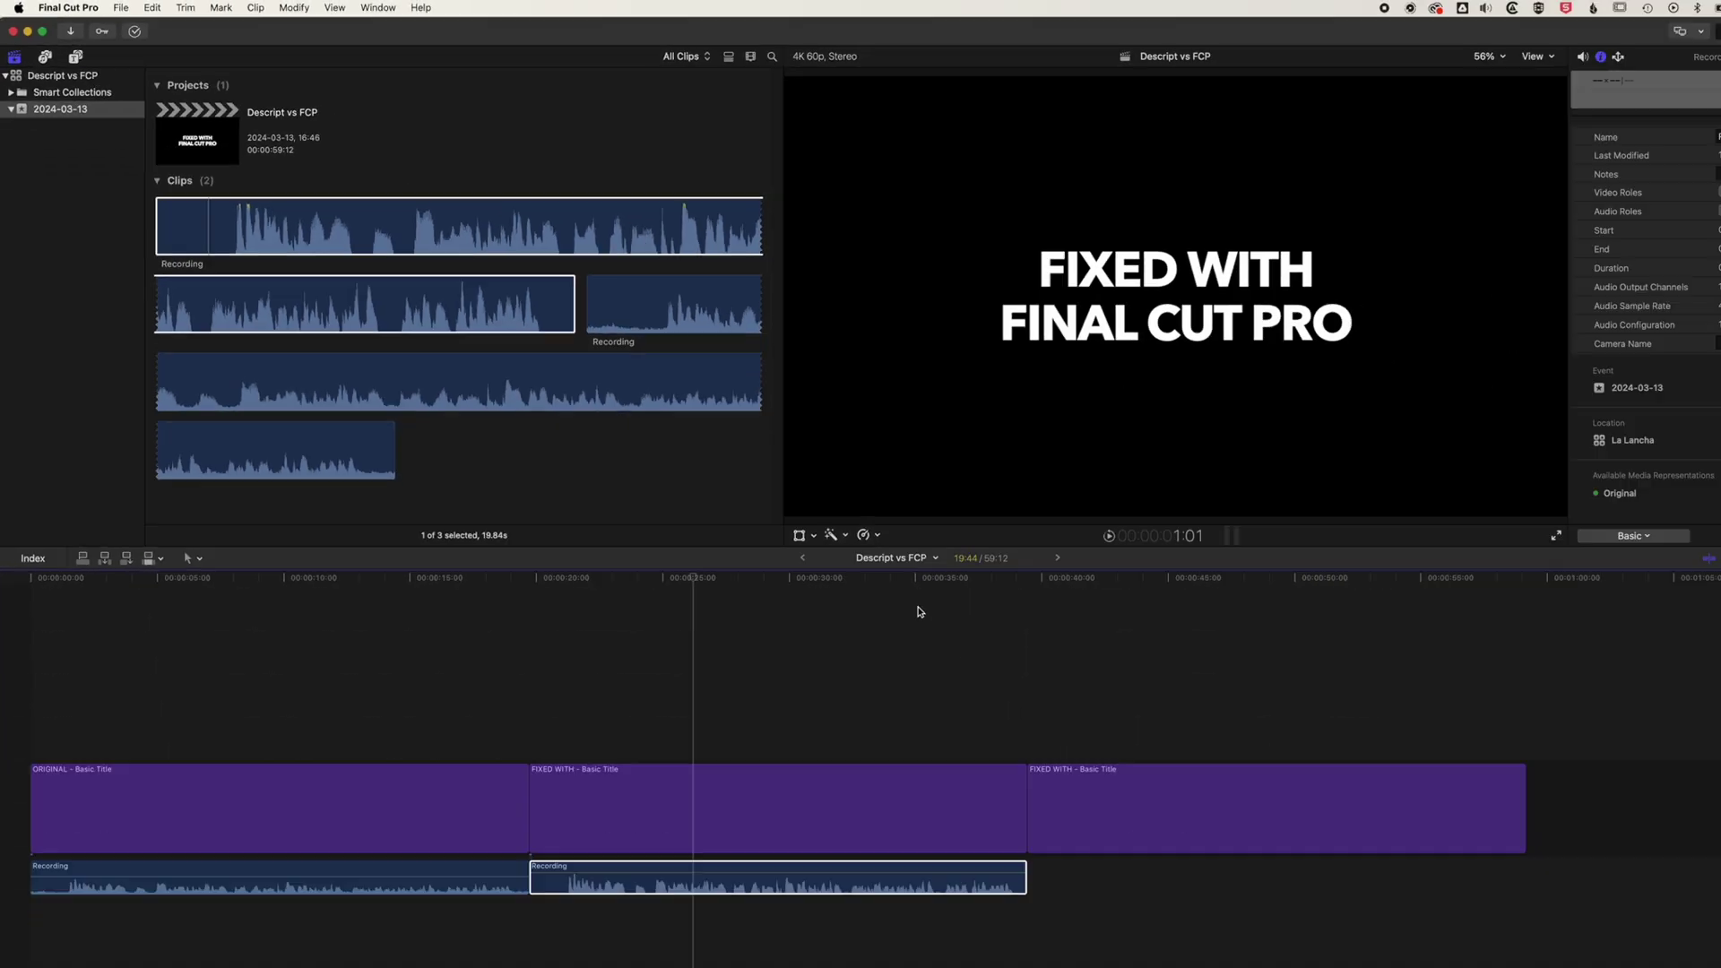
{"action": "left_click_drag", "start_coordinate": [389, 412], "coordinate": [1720, 967]}
{"action": "left_click_drag", "start_coordinate": [963, 821], "coordinate": [952, 817]}
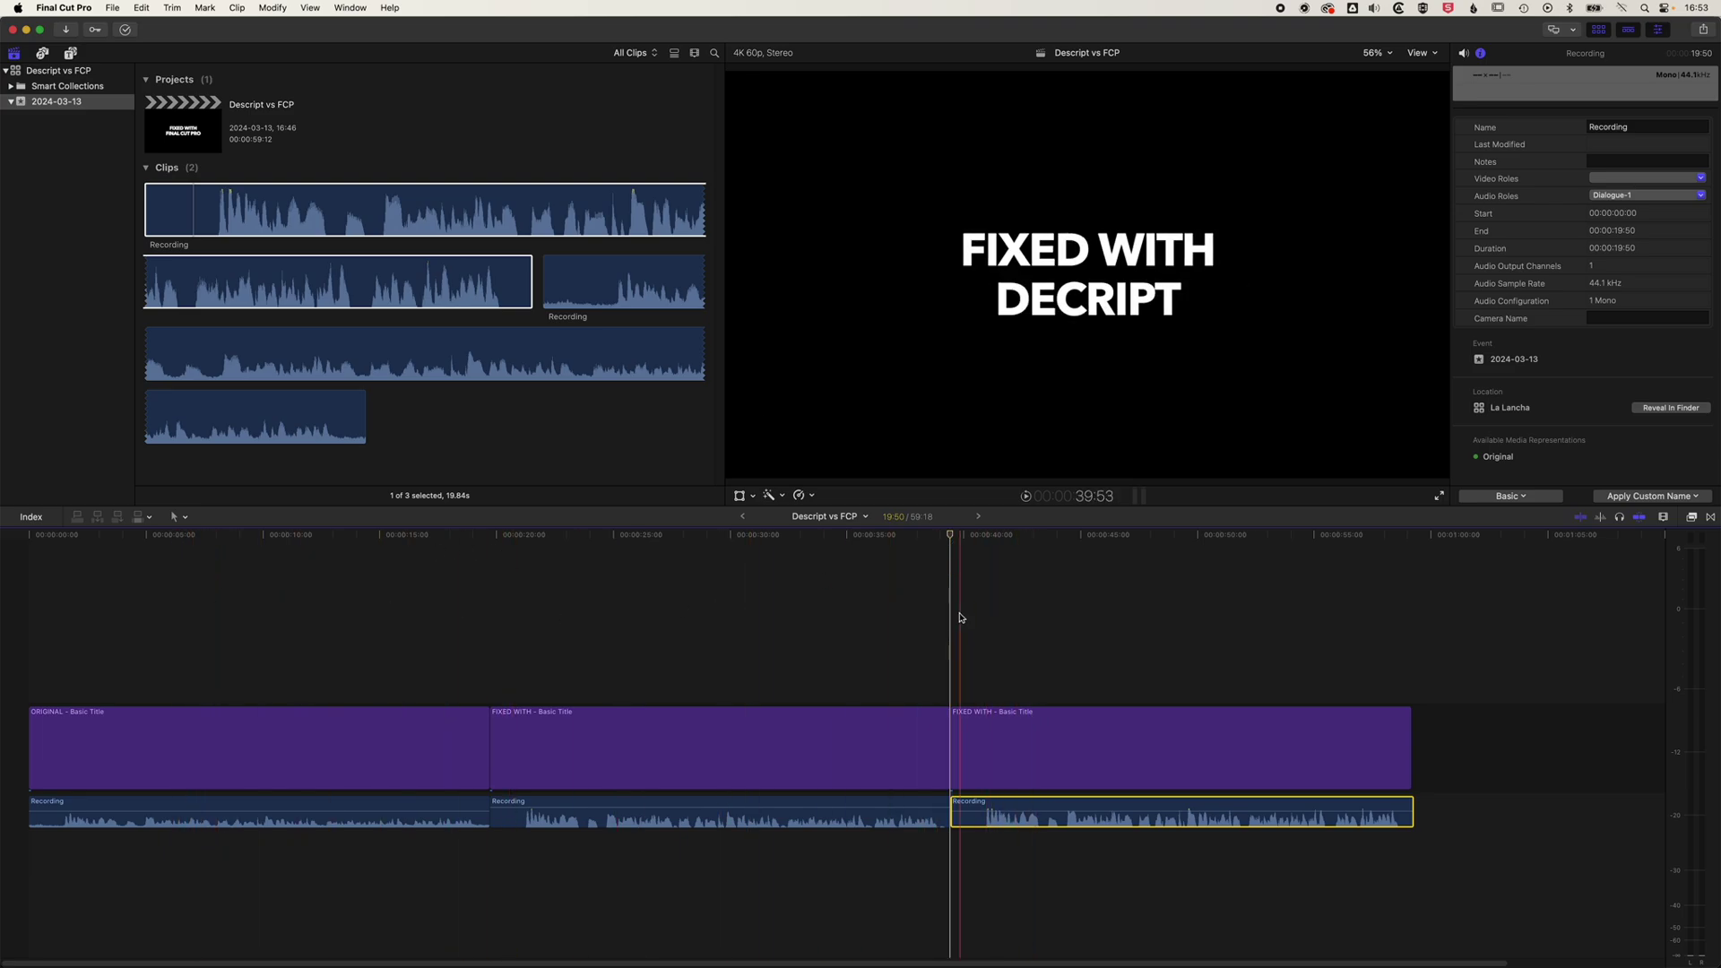
{"action": "key", "text": "space"}
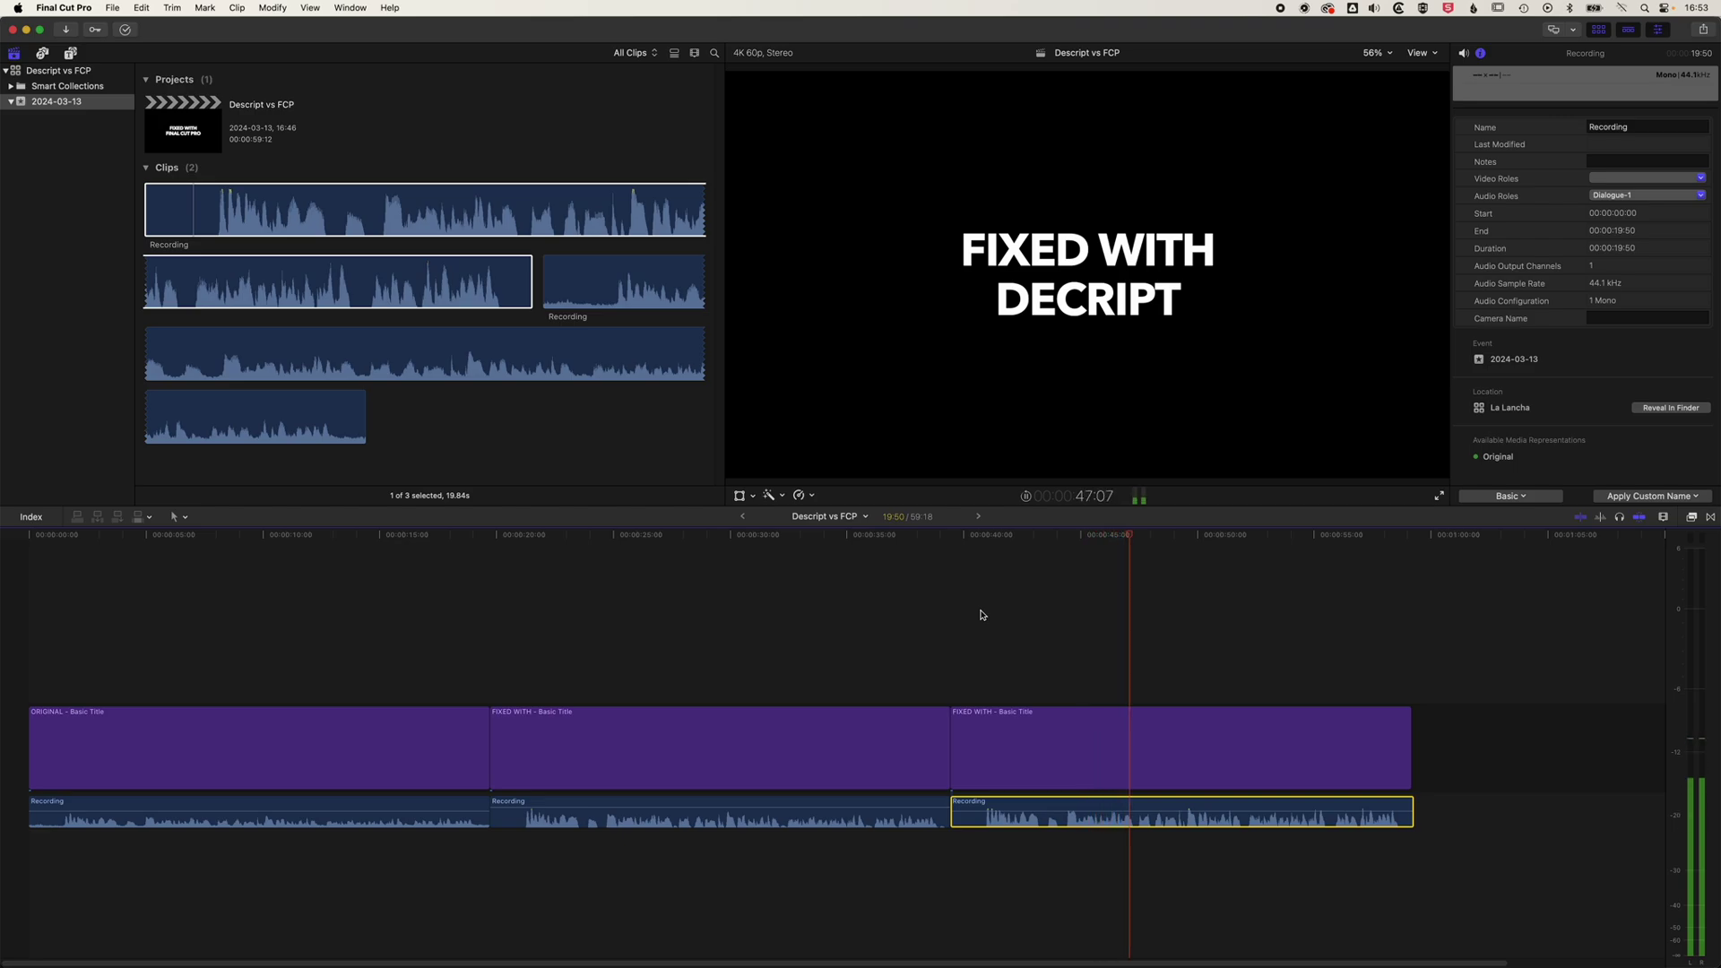
{"action": "key", "text": "space"}
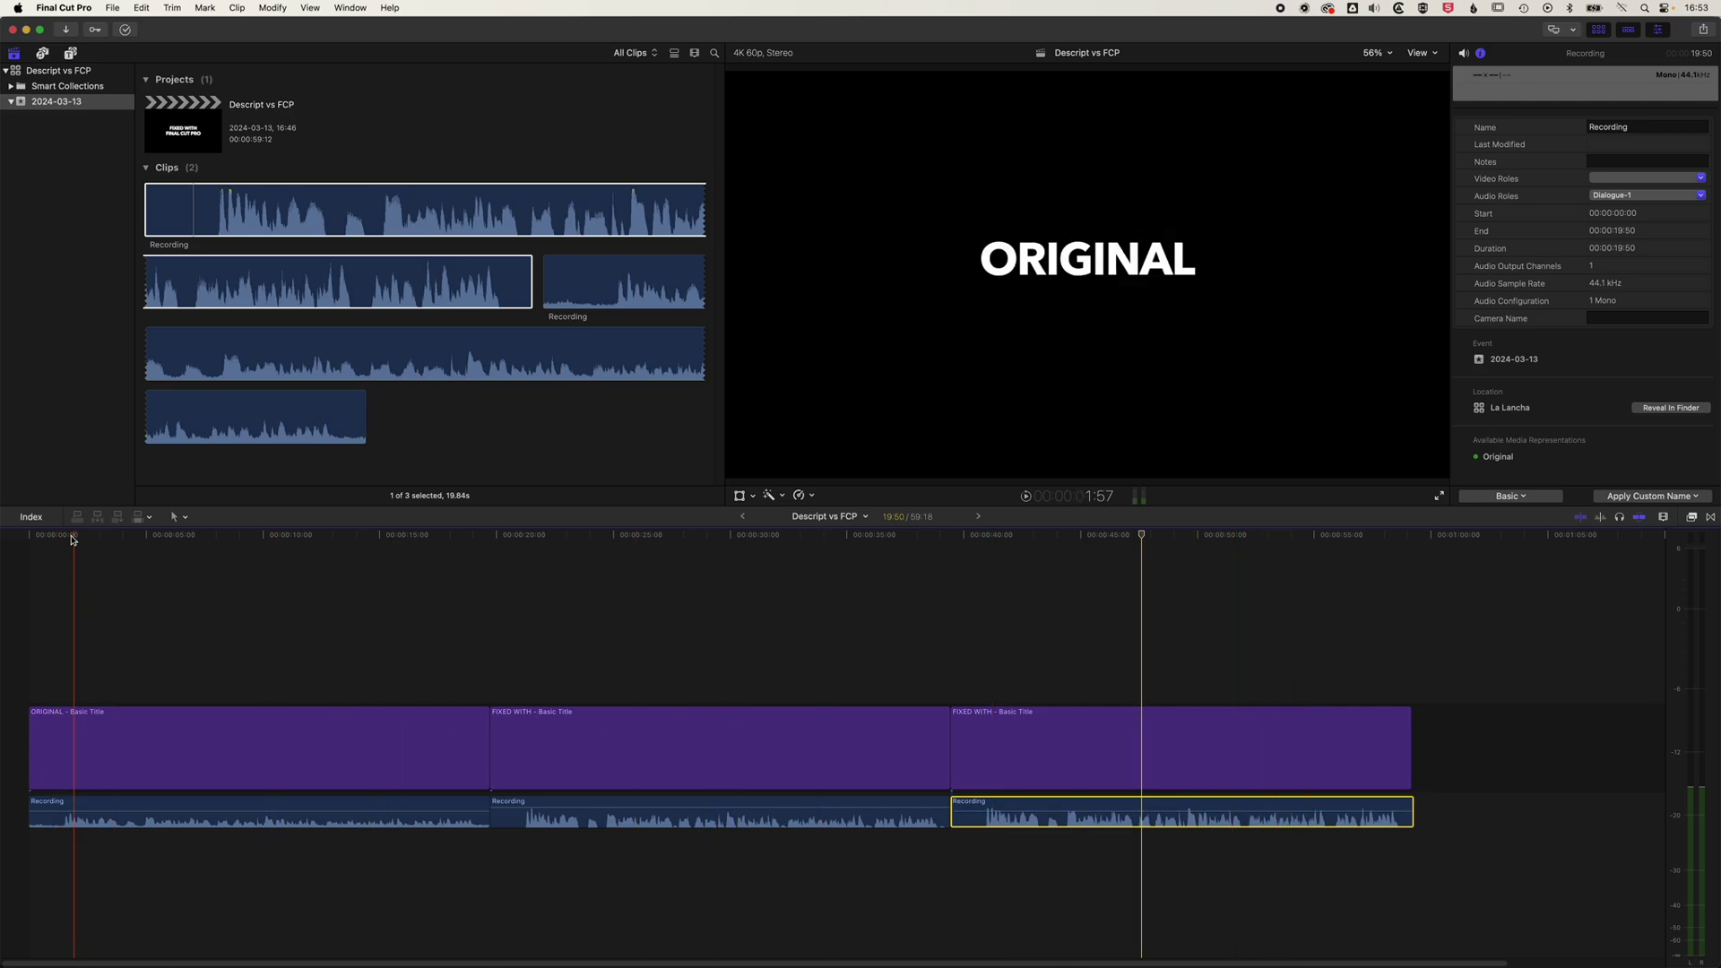
Step: Move the FIXED WITH DECRIPT title and its audio to the start of the timeline
{"action": "left_click", "coordinate": [1005, 748]}
{"action": "left_click_drag", "start_coordinate": [982, 742], "coordinate": [69, 733]}
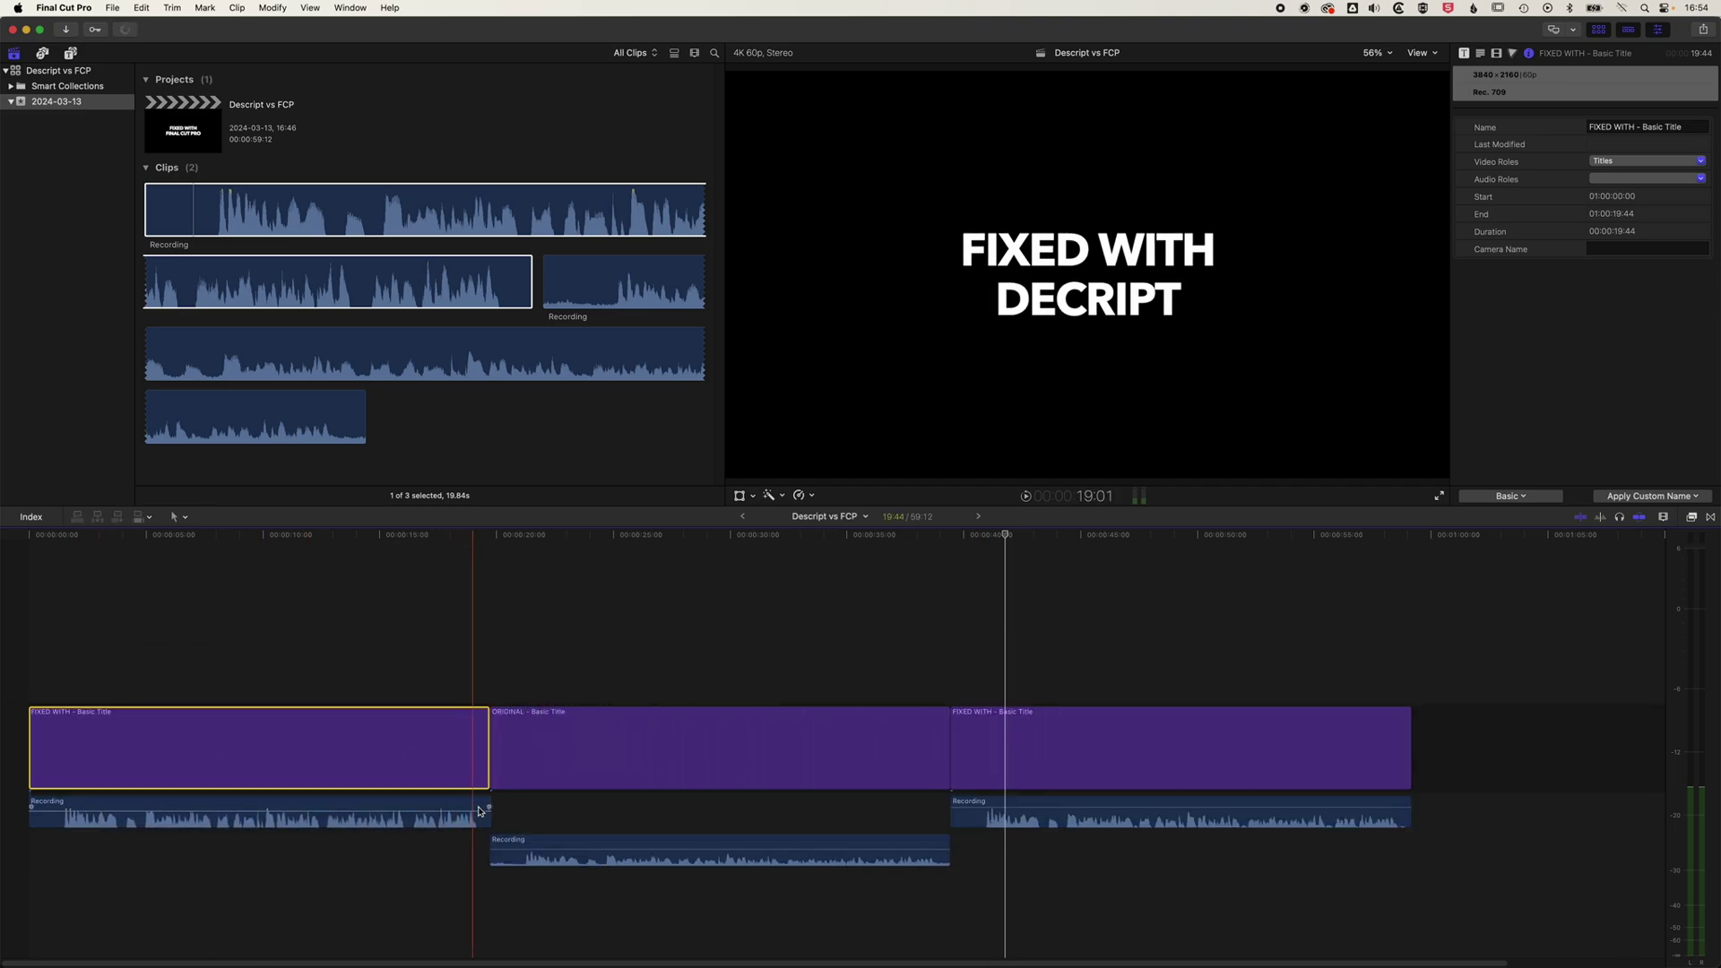
{"action": "left_click_drag", "start_coordinate": [491, 812], "coordinate": [487, 814]}
Step: Check the reordered sections, then play the timeline from the beginning
{"action": "left_click", "coordinate": [935, 619]}
{"action": "left_click", "coordinate": [154, 738]}
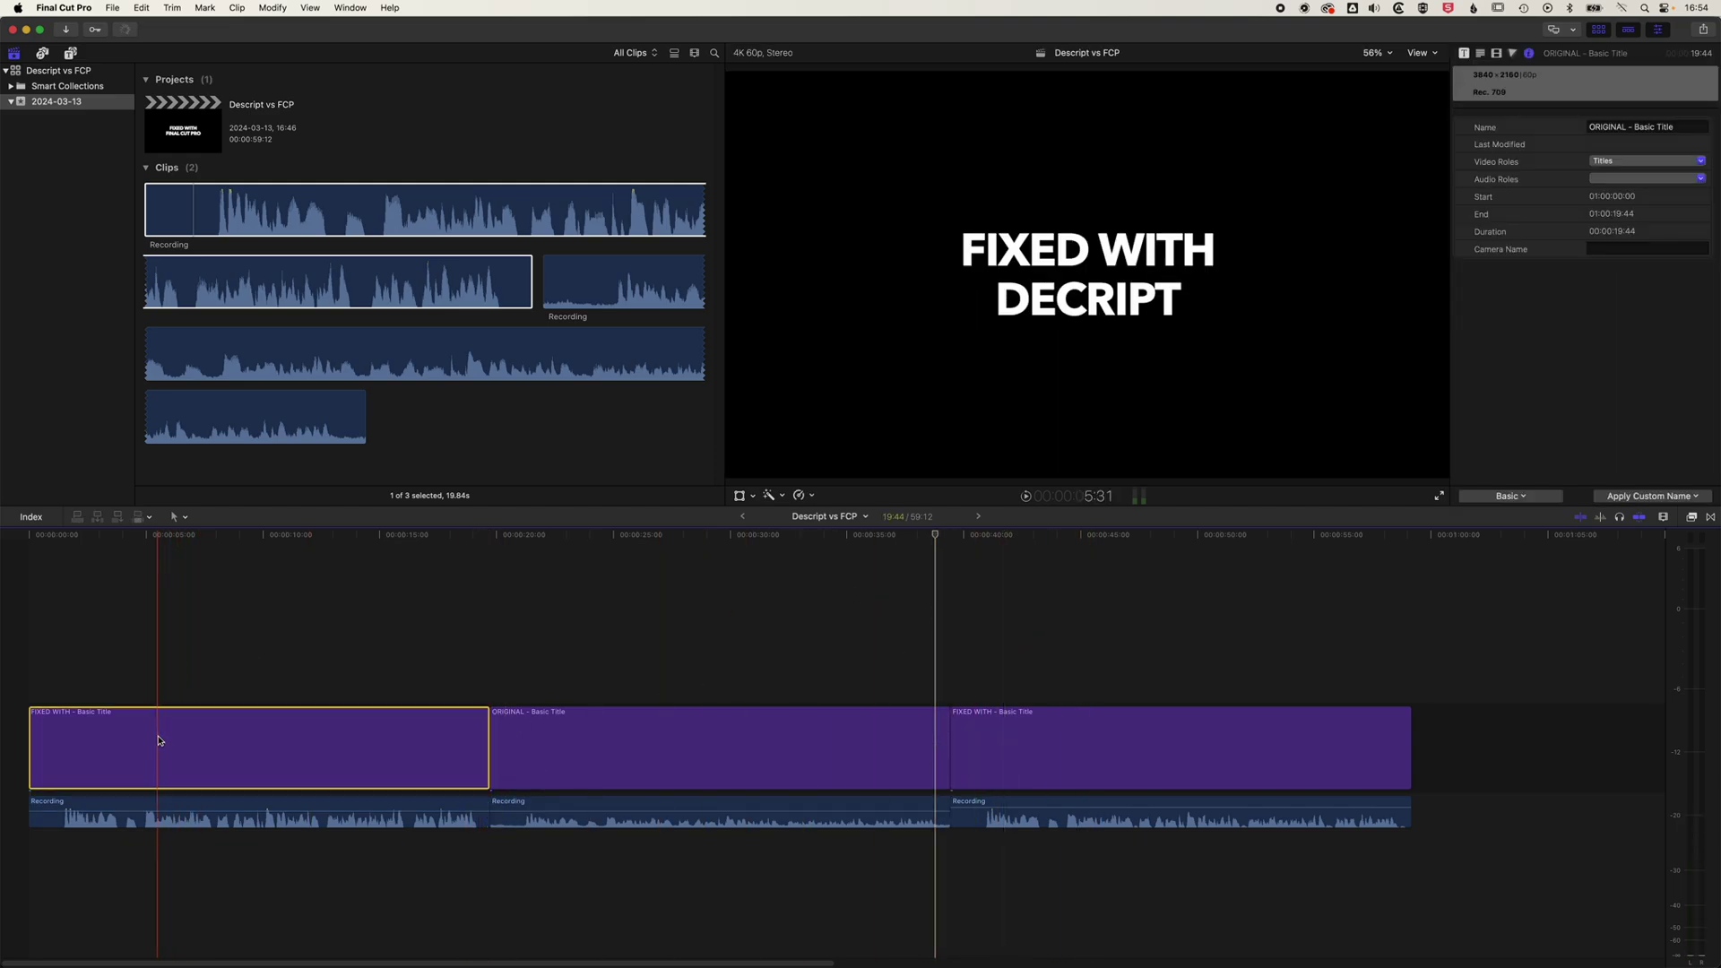
{"action": "left_click", "coordinate": [737, 610]}
{"action": "left_click", "coordinate": [1150, 599]}
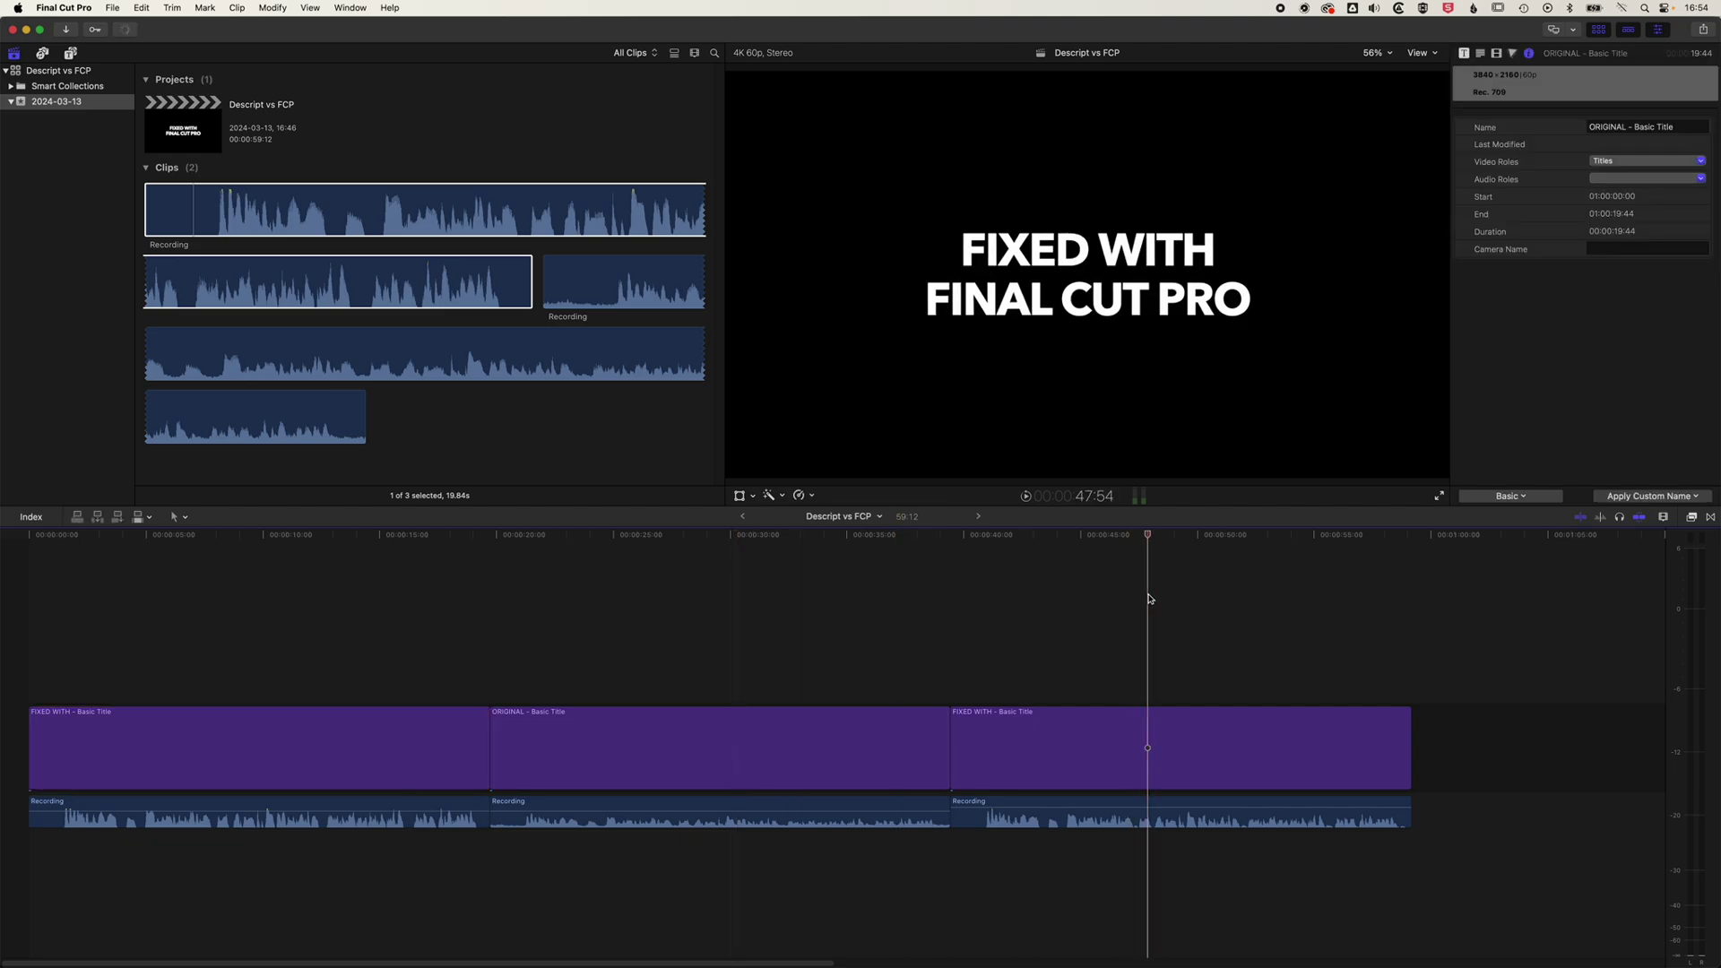
{"action": "key", "text": "Home"}
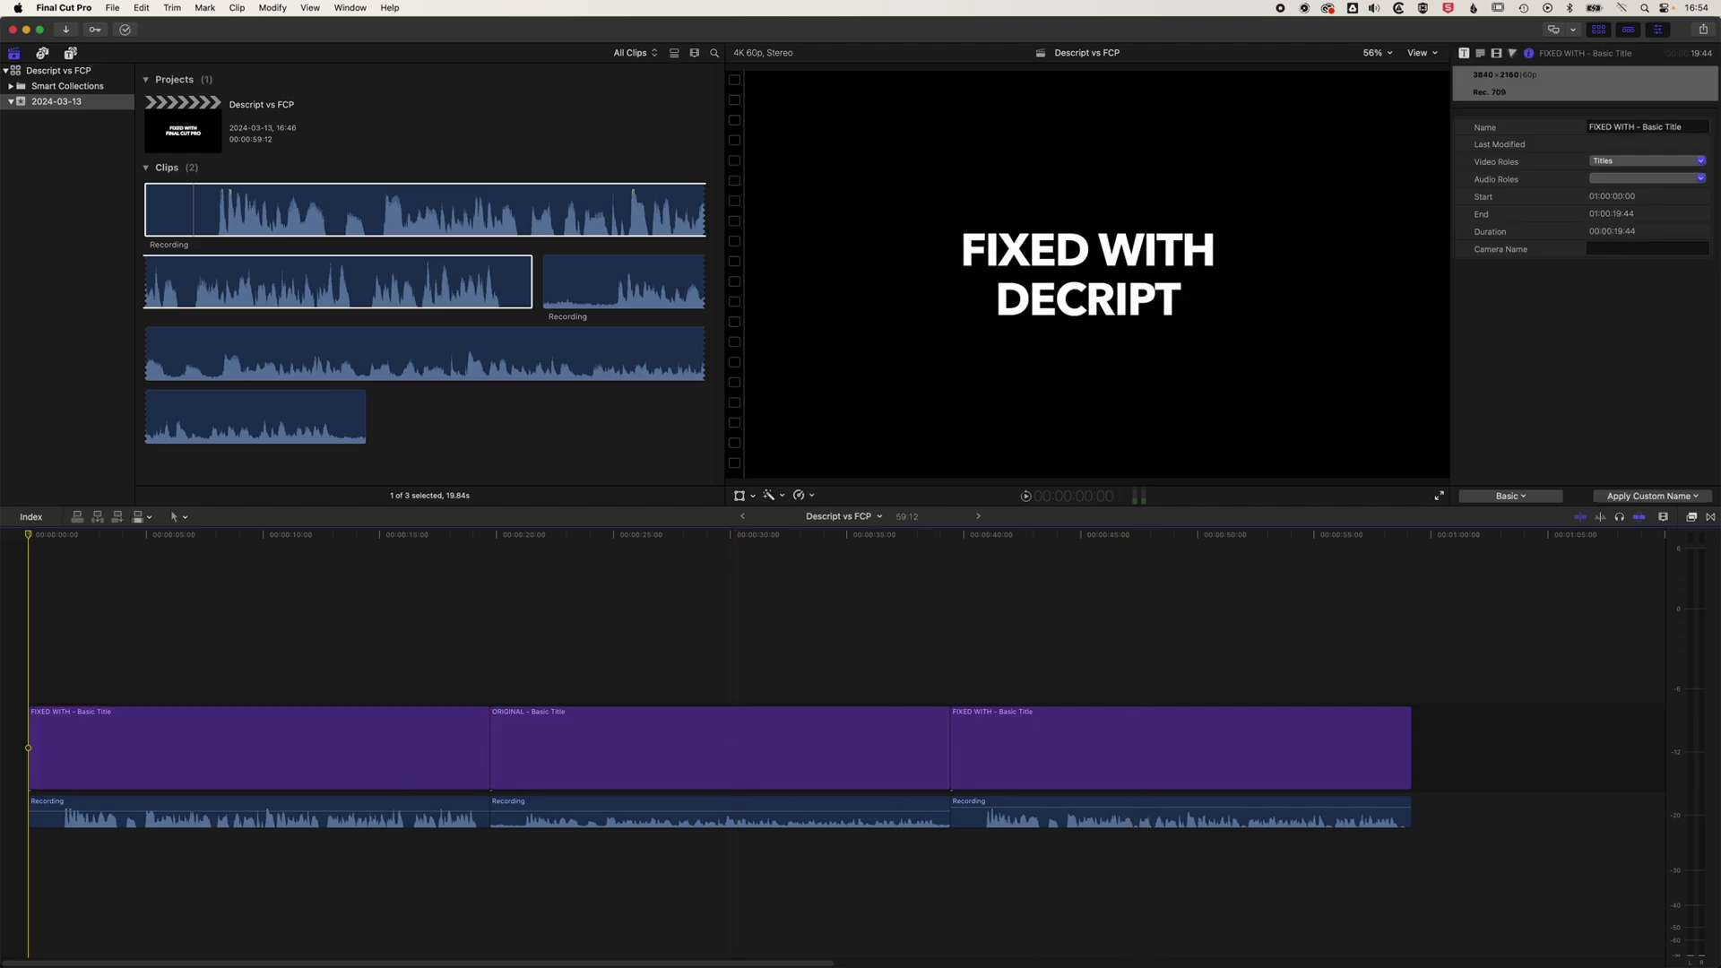
{"action": "key", "text": "space"}
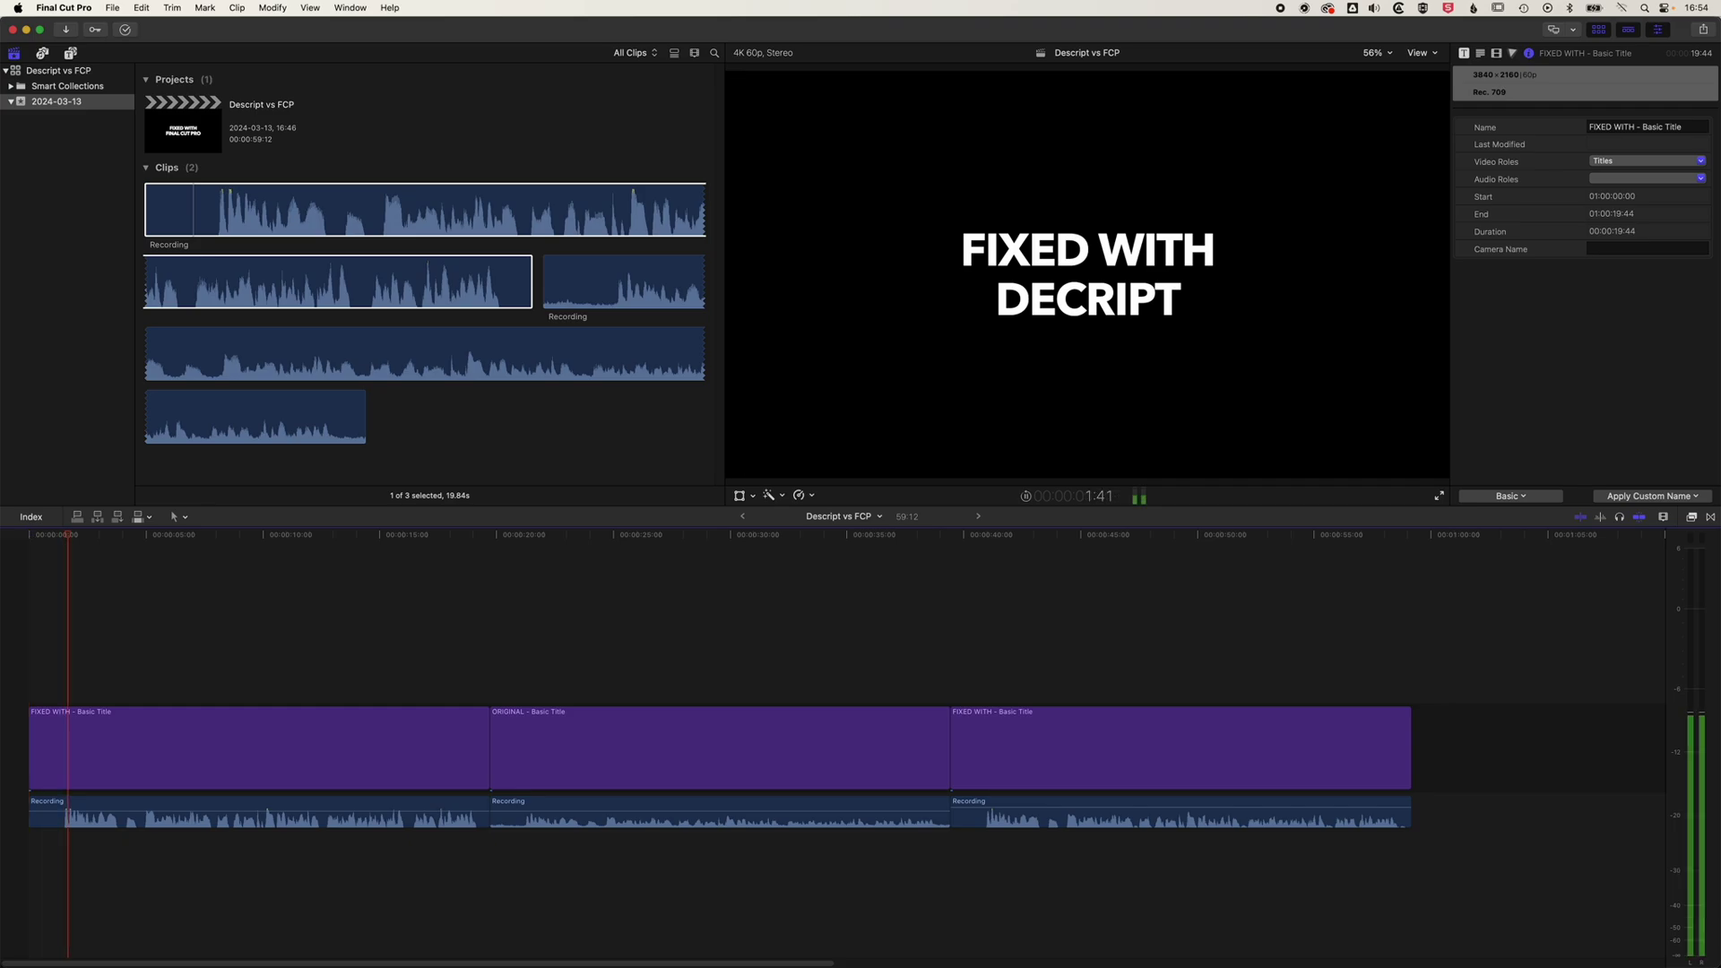